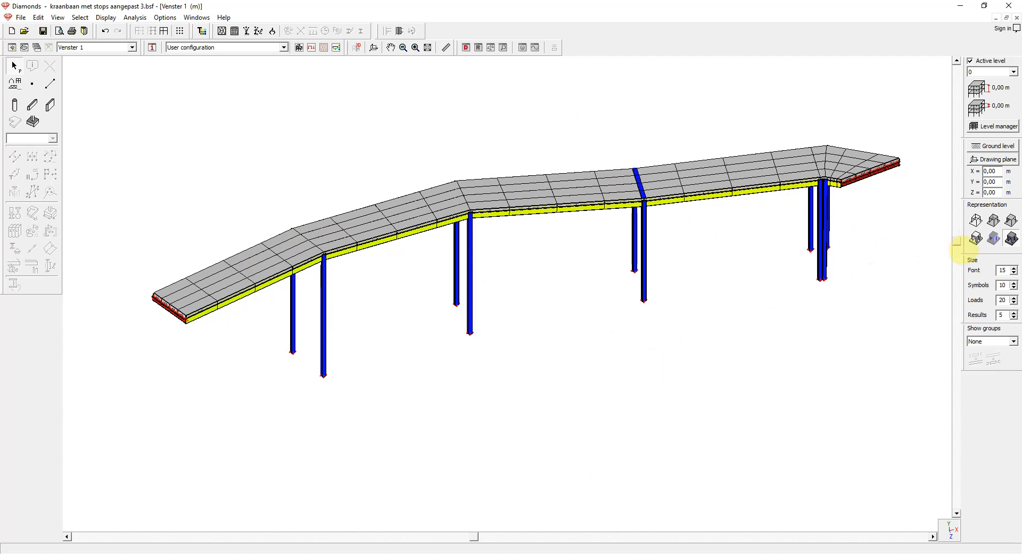
# - Display the bridge model as a wireframe with transparent deck surfaces and enlarge its lower end
pyautogui.moveTo(956, 242)
pyautogui.mouseDown()
pyautogui.moveTo(956, 182)
pyautogui.moveTo(1017, 239)
pyautogui.moveTo(1006, 187)
pyautogui.moveTo(946, 165)
pyautogui.moveTo(927, 278)
pyautogui.moveTo(920, 241)
pyautogui.mouseUp()
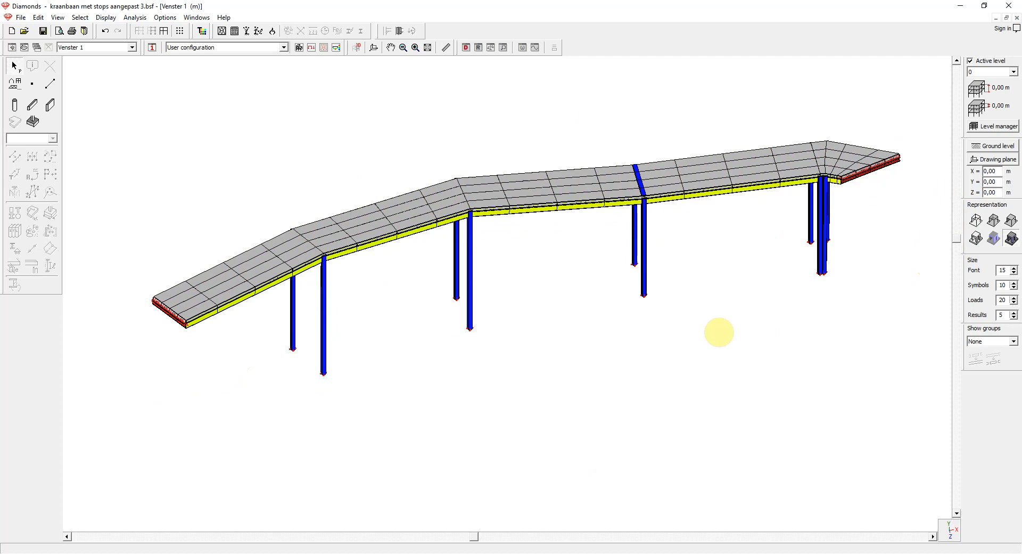
pyautogui.click(993, 220)
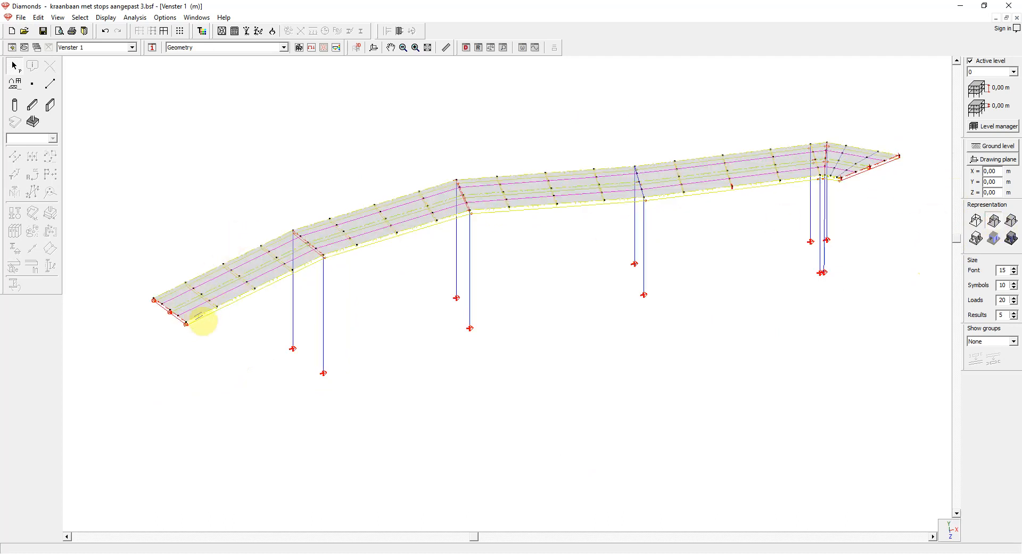
pyautogui.scroll(4, 198, 315)
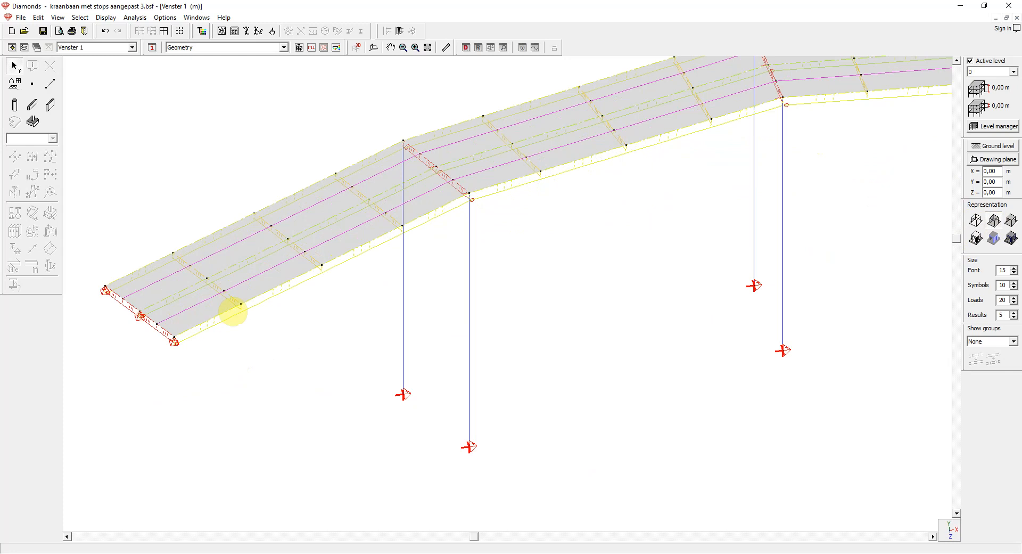
# - In the loads configuration, add a load group of type Crane loads and rename it Traffic
pyautogui.click(311, 48)
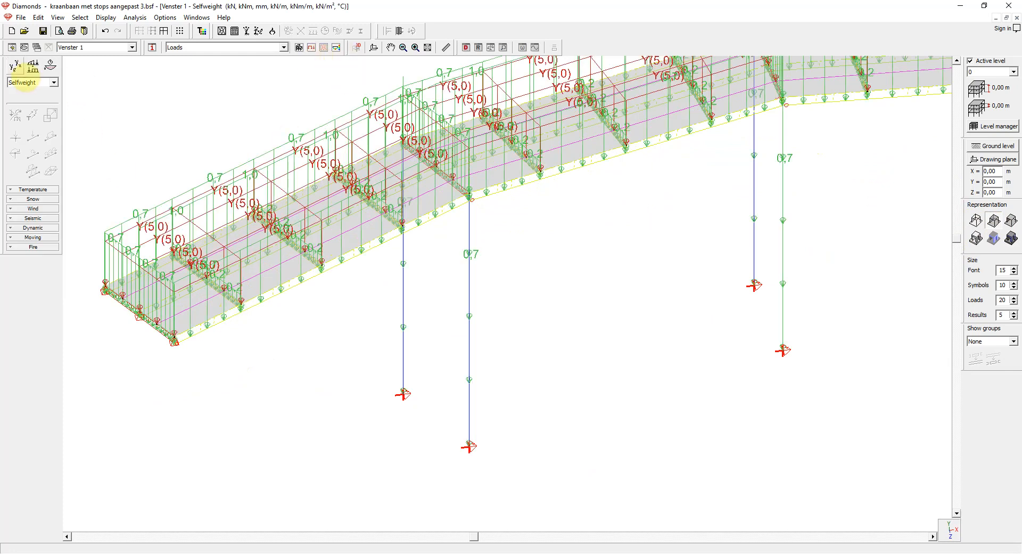
pyautogui.click(14, 66)
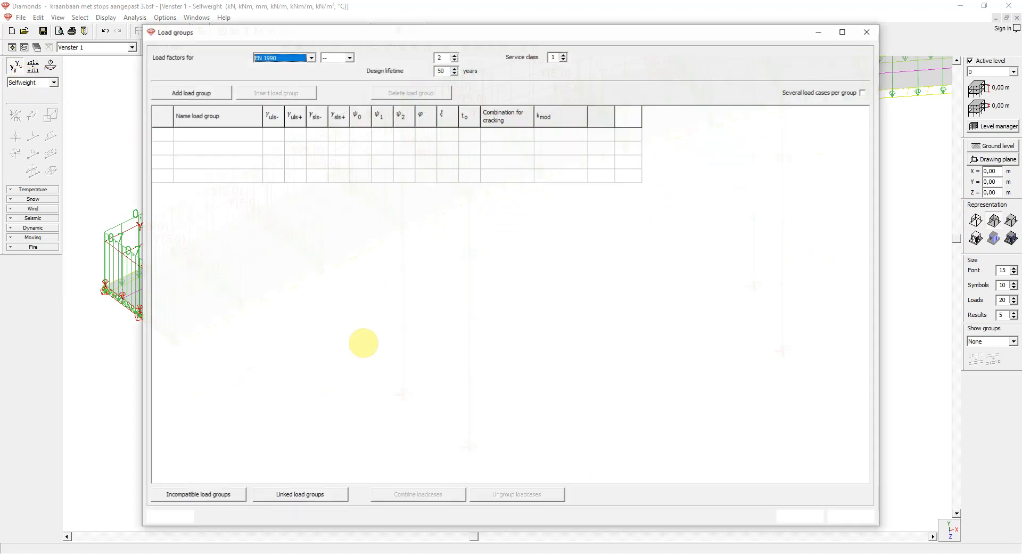
pyautogui.click(215, 92)
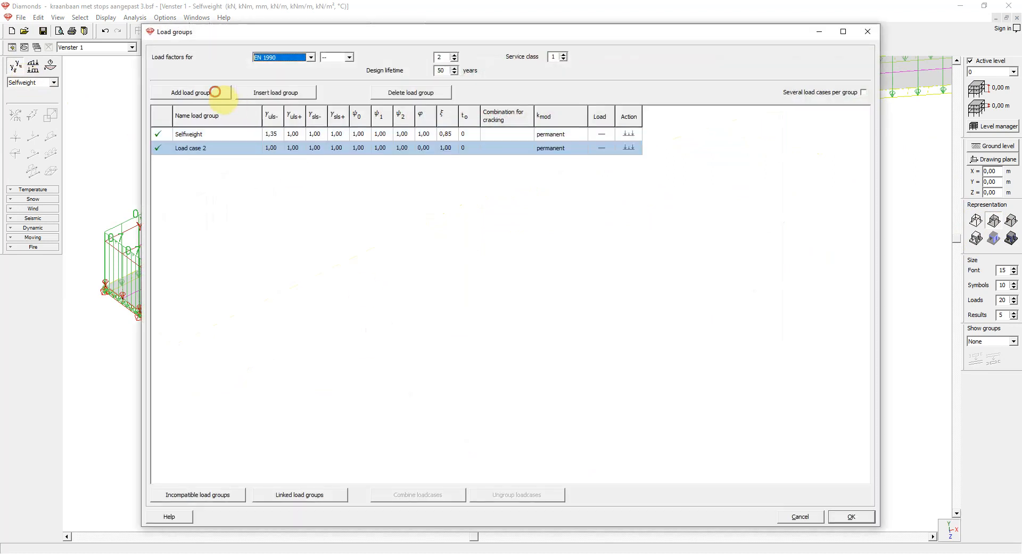
pyautogui.click(253, 147)
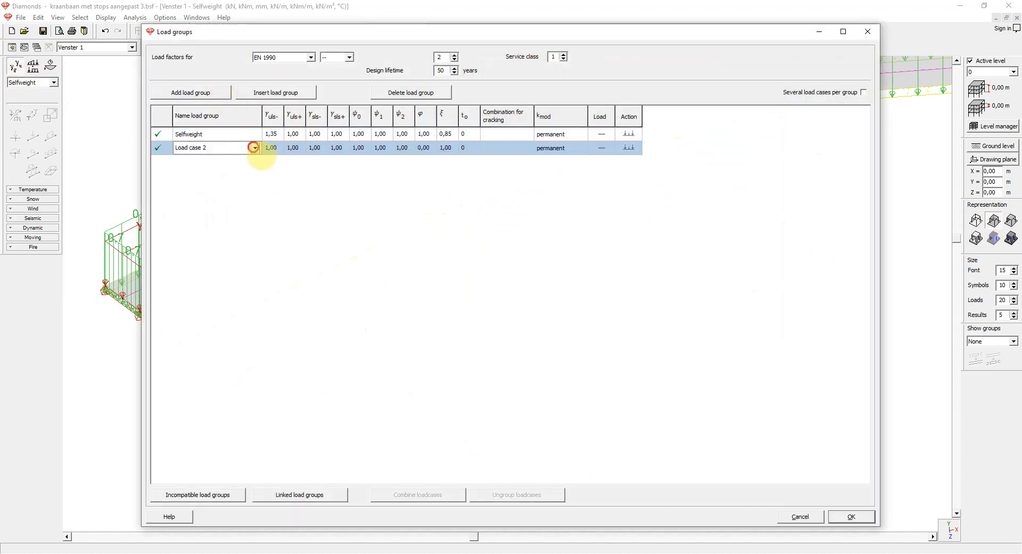
pyautogui.scroll(-3, 249, 169)
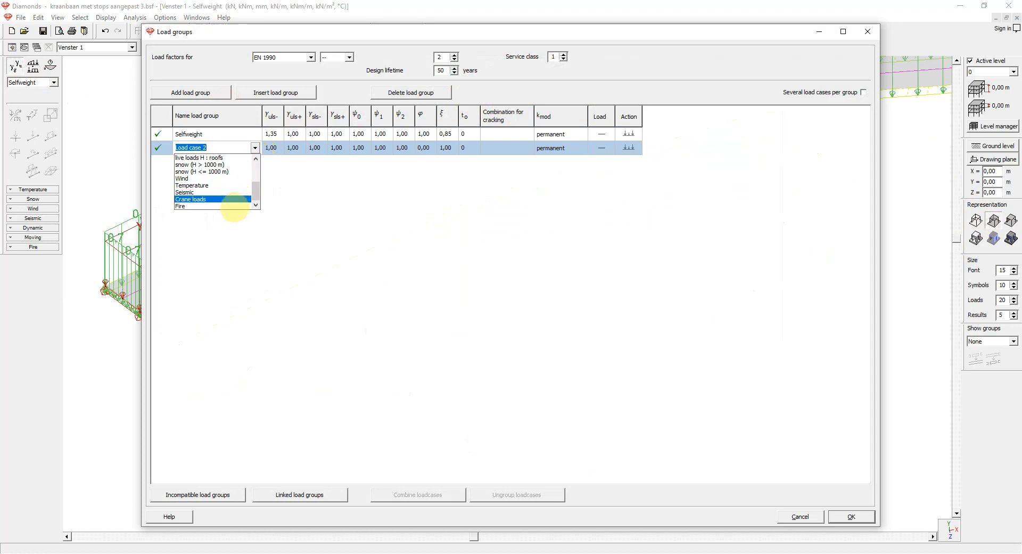
pyautogui.click(234, 200)
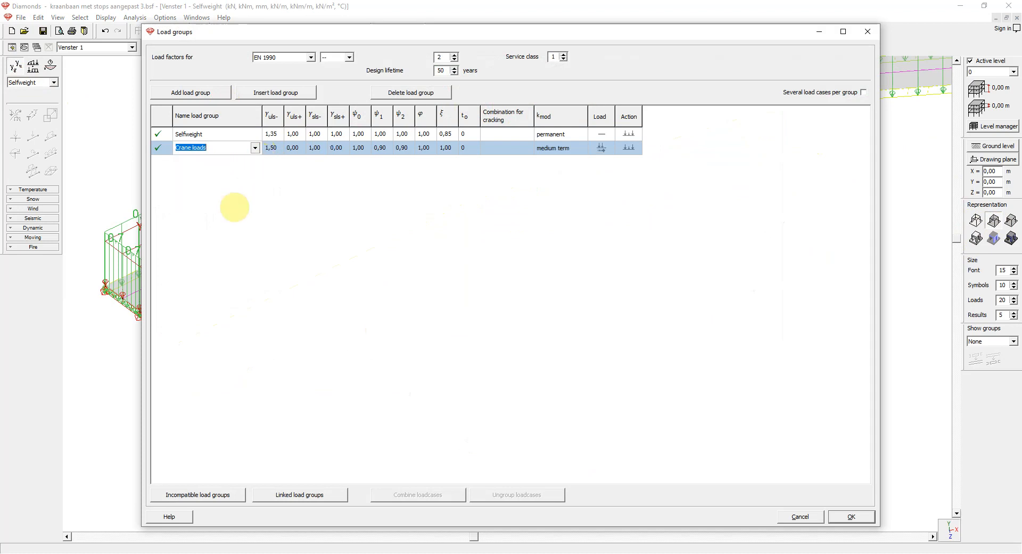
pyautogui.write('Tra')
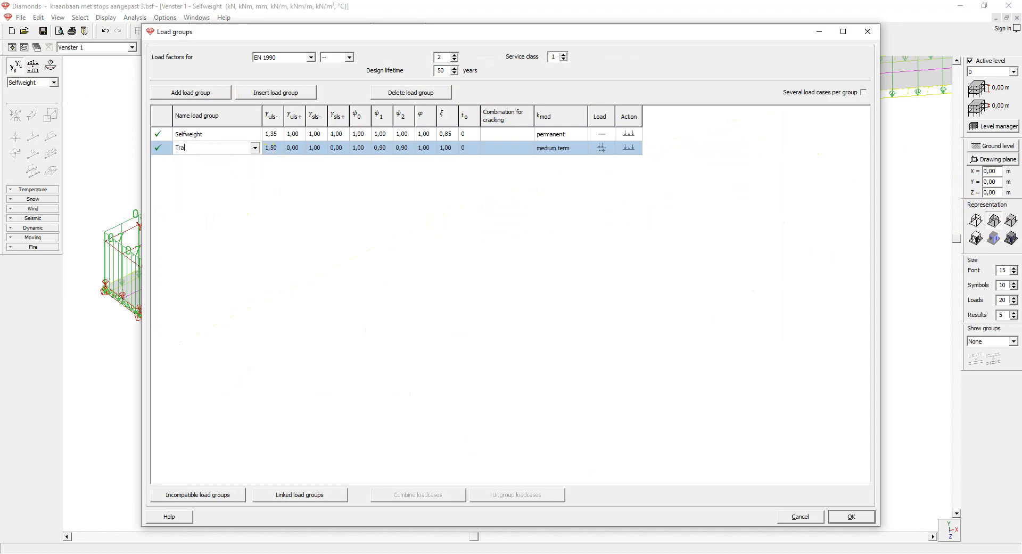
pyautogui.write('ffic')
pyautogui.click(851, 516)
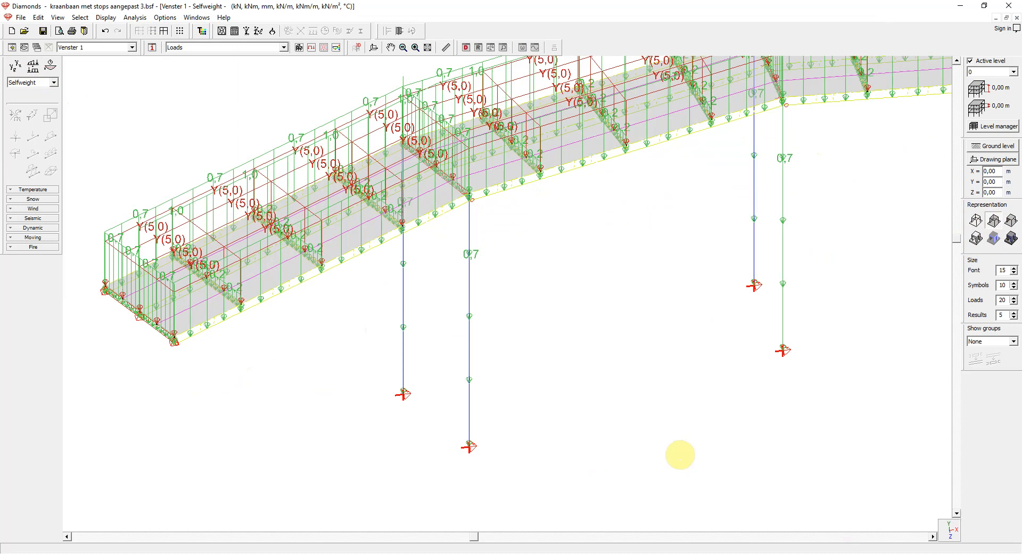
# - Make Traffic the active load group and start a new moving load named Vehicle 300kN in the moving loads library
pyautogui.click(54, 82)
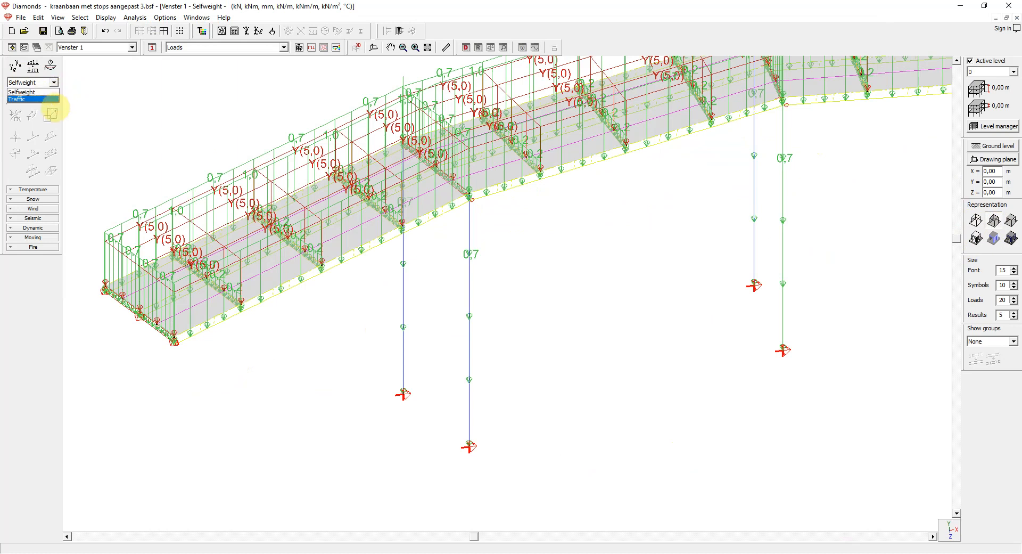
pyautogui.click(51, 99)
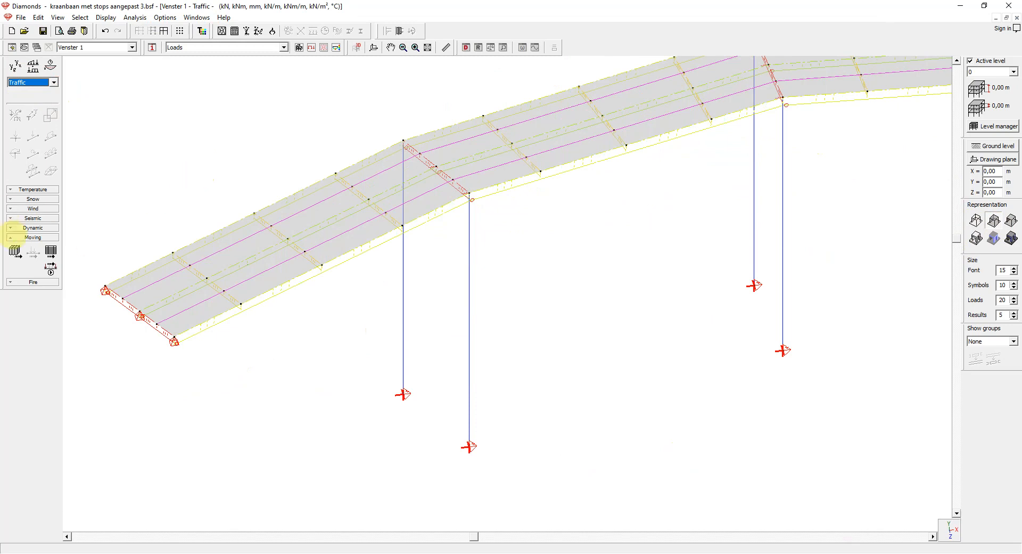
pyautogui.click(15, 250)
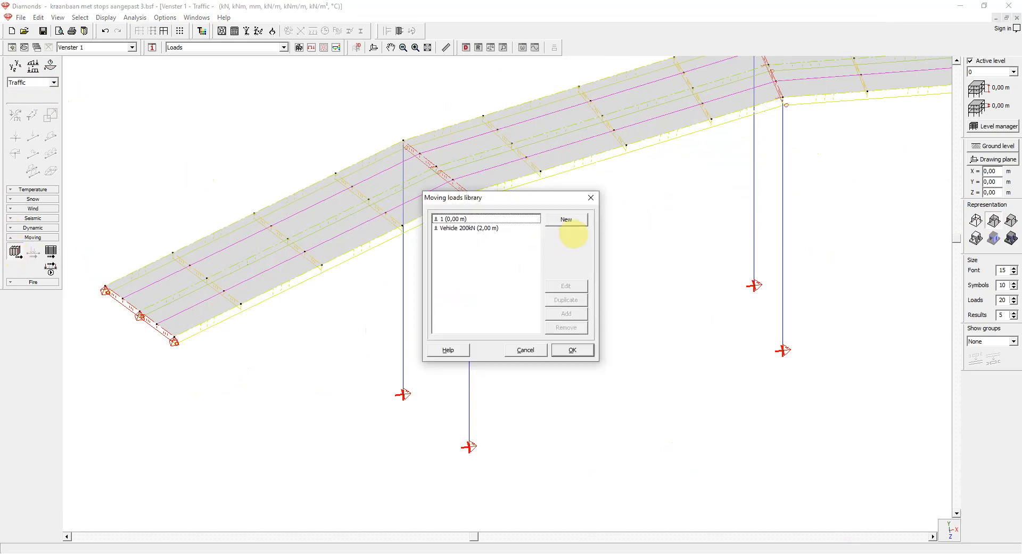
pyautogui.click(568, 221)
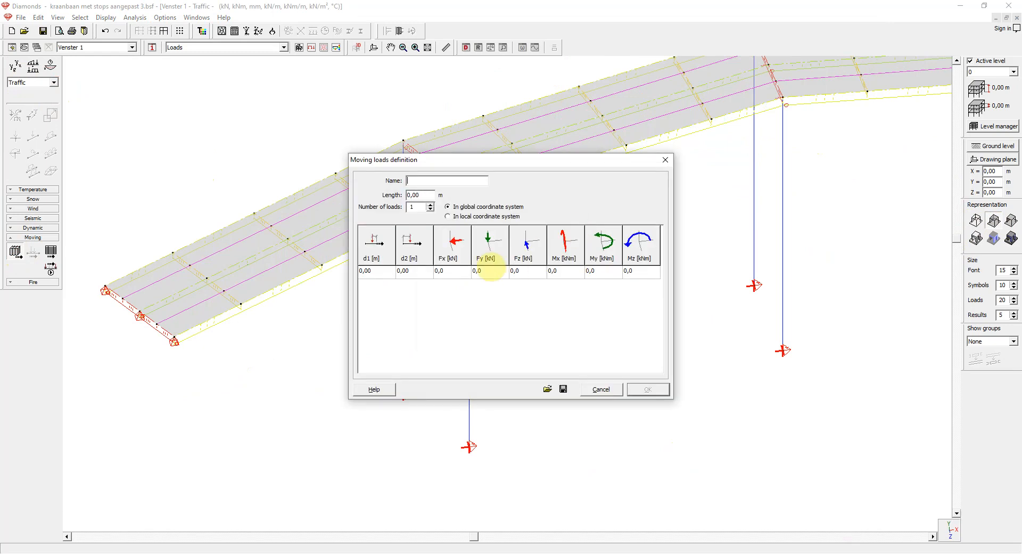
pyautogui.write('Vehicl')
pyautogui.press('BackSpace')
pyautogui.write('cle 300k')
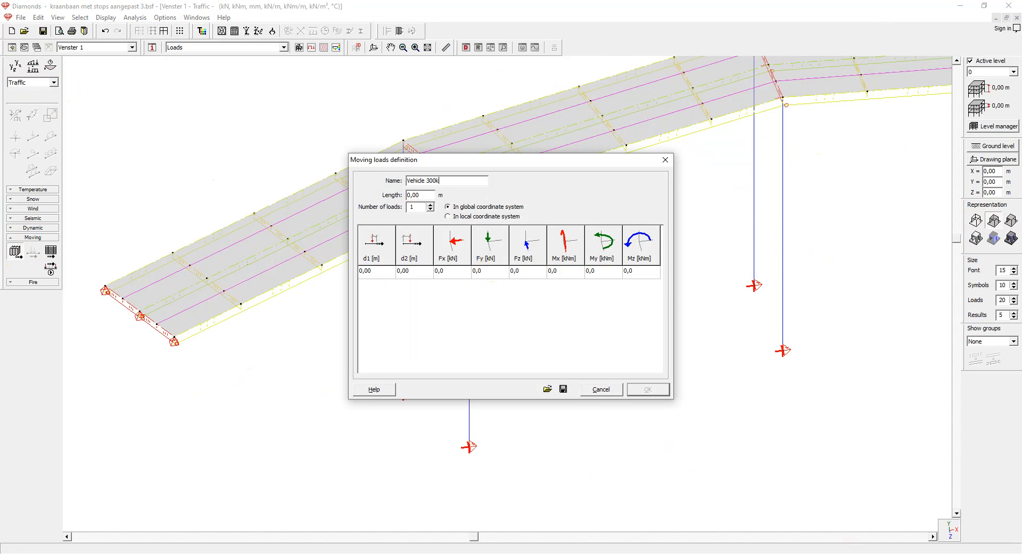
pyautogui.write('N')
# - Set the vehicle length to 2 m with two loads, placing the first load at d1 = 2 m and d2 = 0 m
pyautogui.doubleClick(413, 196)
pyautogui.write('2')
pyautogui.click(430, 204)
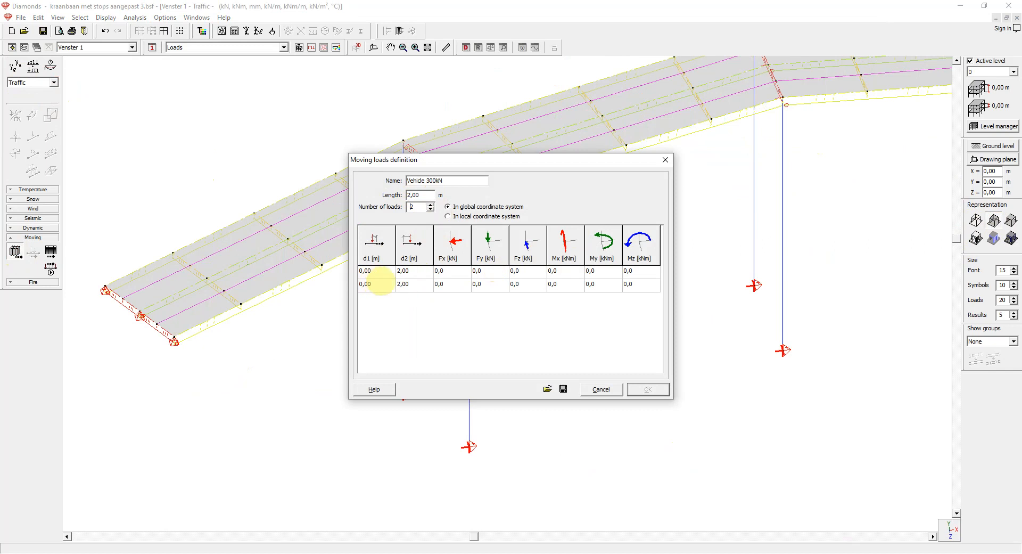
pyautogui.click(374, 273)
pyautogui.write('2')
pyautogui.click(400, 271)
pyautogui.write('0')
# - Assign Fy = 150 kN to both loads of the vehicle and save it to the moving loads library
pyautogui.click(482, 271)
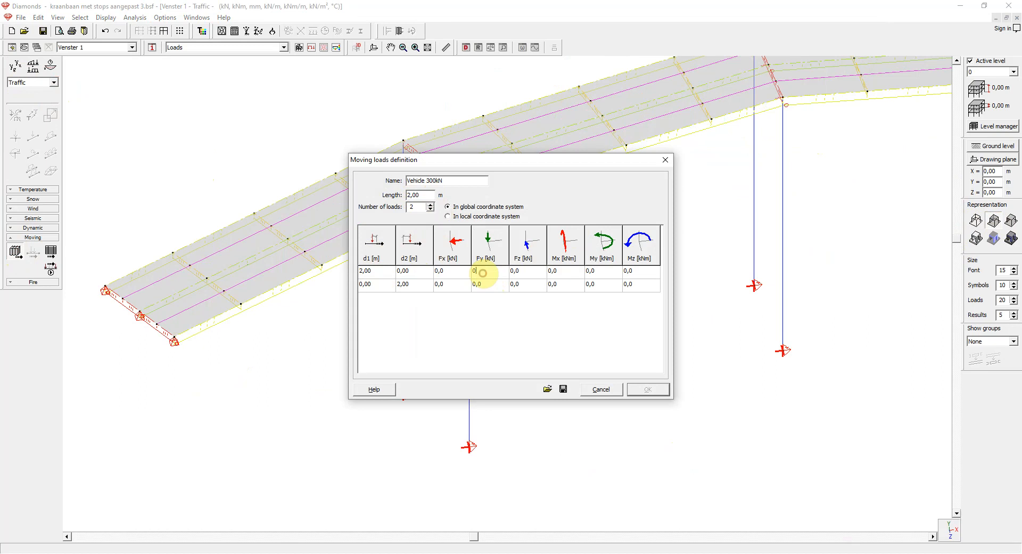
pyautogui.write('15')
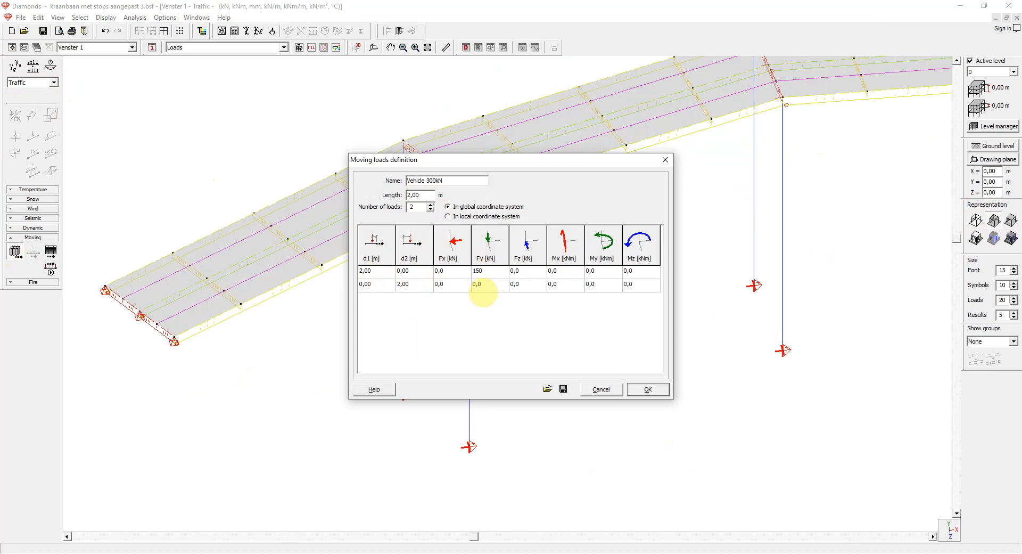
pyautogui.click(475, 284)
pyautogui.write('150')
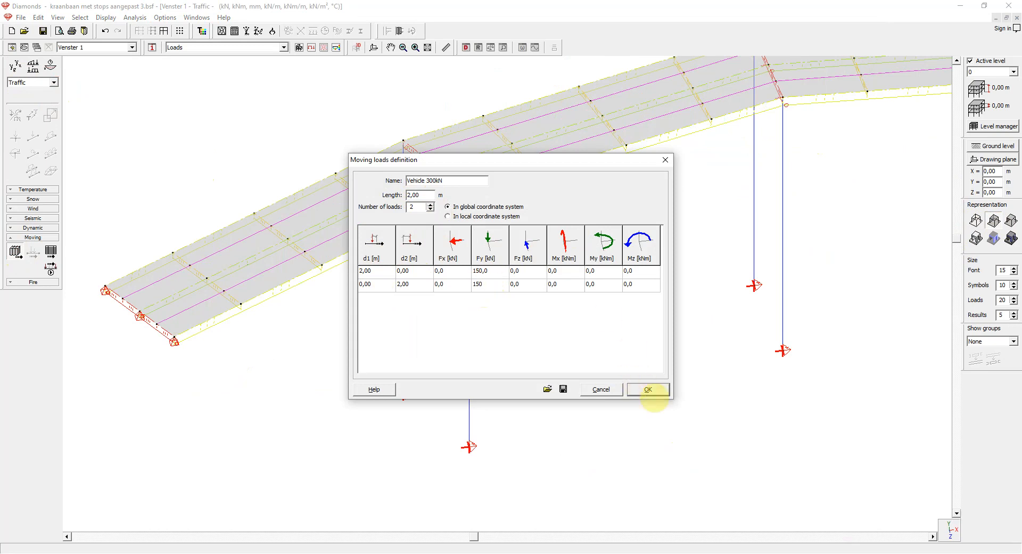
pyautogui.click(648, 389)
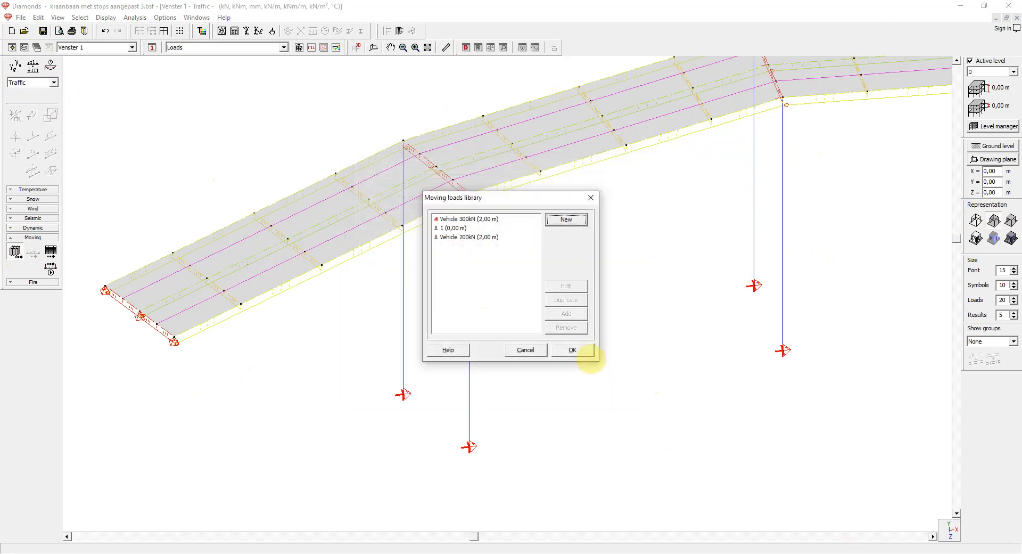
pyautogui.click(588, 353)
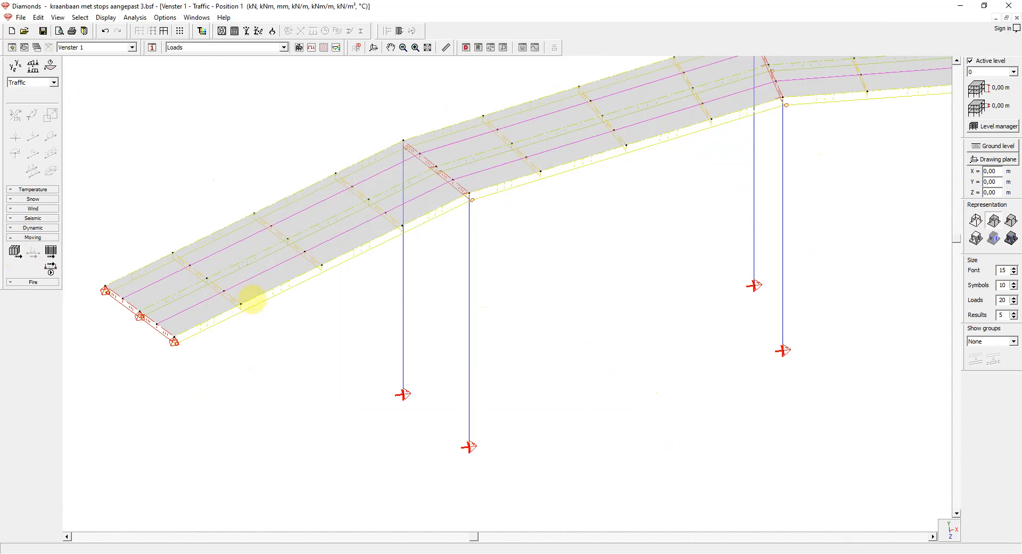
# - Select the two longitudinal traffic lines along the deck and show only that selection
pyautogui.click(199, 314)
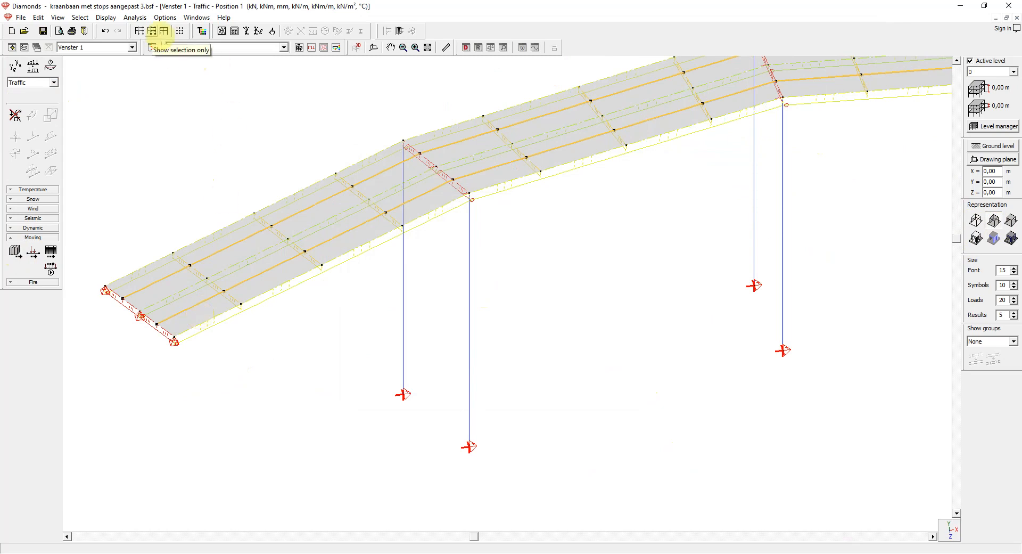
pyautogui.click(152, 31)
pyautogui.scroll(-8, 299, 349)
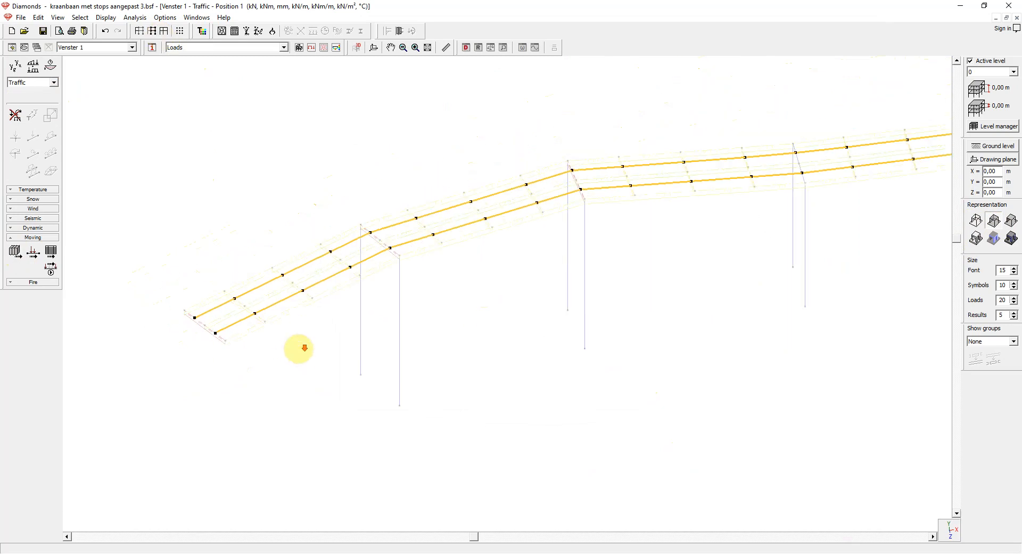
pyautogui.scroll(1, 657, 392)
pyautogui.moveTo(661, 387); pyautogui.dragTo(627, 375, button='middle')
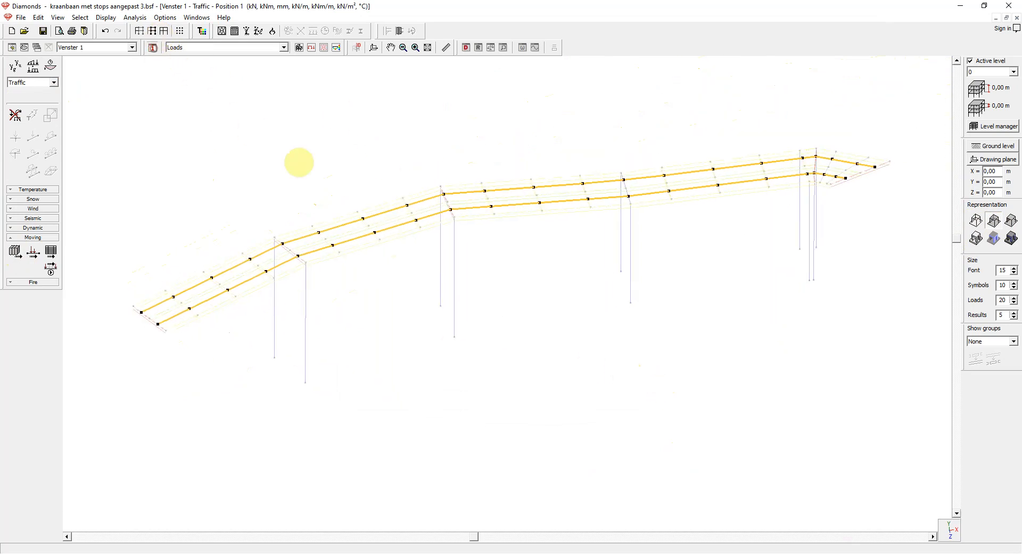
# - Turn on the point number labels in the window configuration and set the font size to 20
pyautogui.doubleClick(309, 171)
pyautogui.click(391, 171)
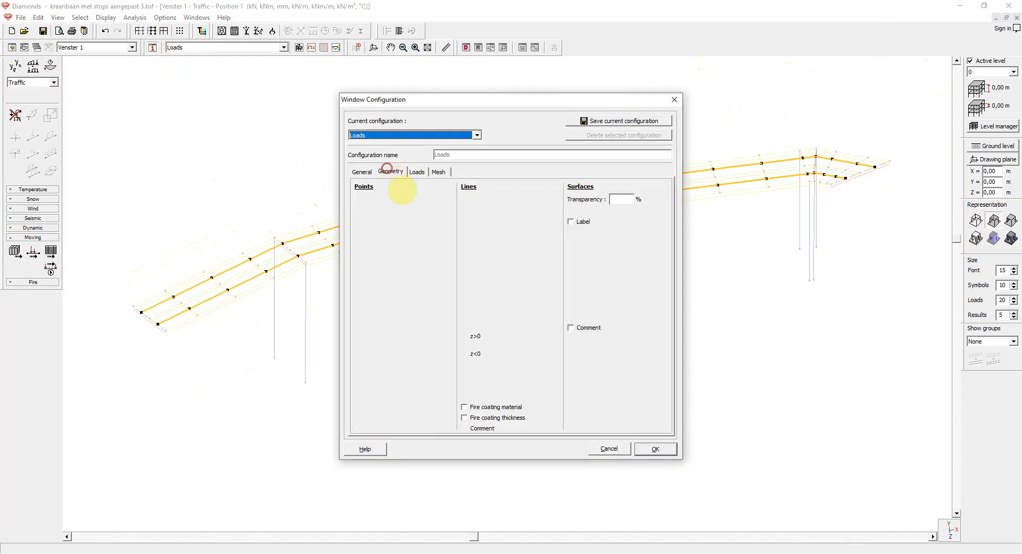
pyautogui.click(380, 211)
pyautogui.click(664, 450)
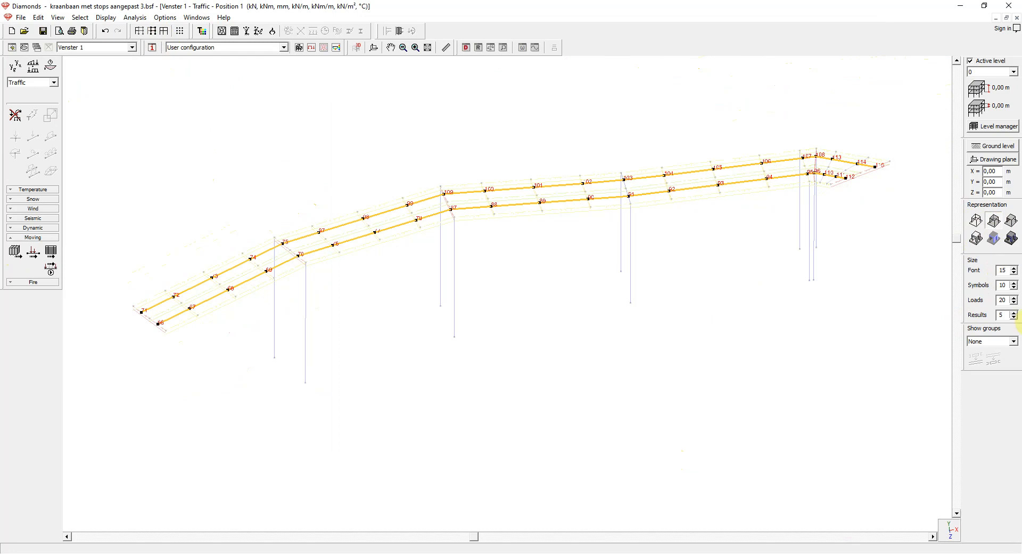
pyautogui.press('BackSpace')
pyautogui.press('BackSpace')
pyautogui.write('20')
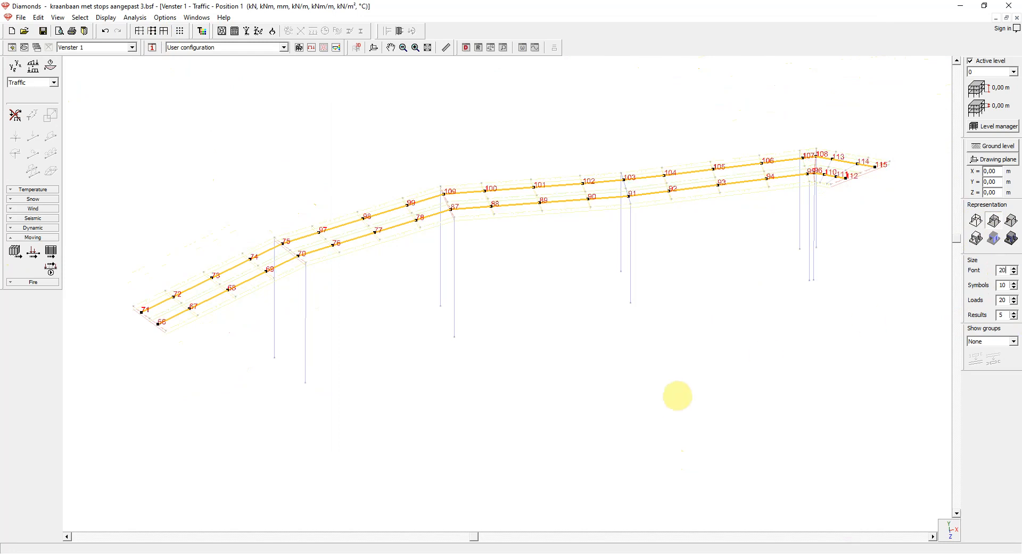
# - Attach the Vehicle 300kN moving load to the two traffic lines as a group, running from points 66 and 71 to 112 and 115 with 0 stops
pyautogui.click(675, 393)
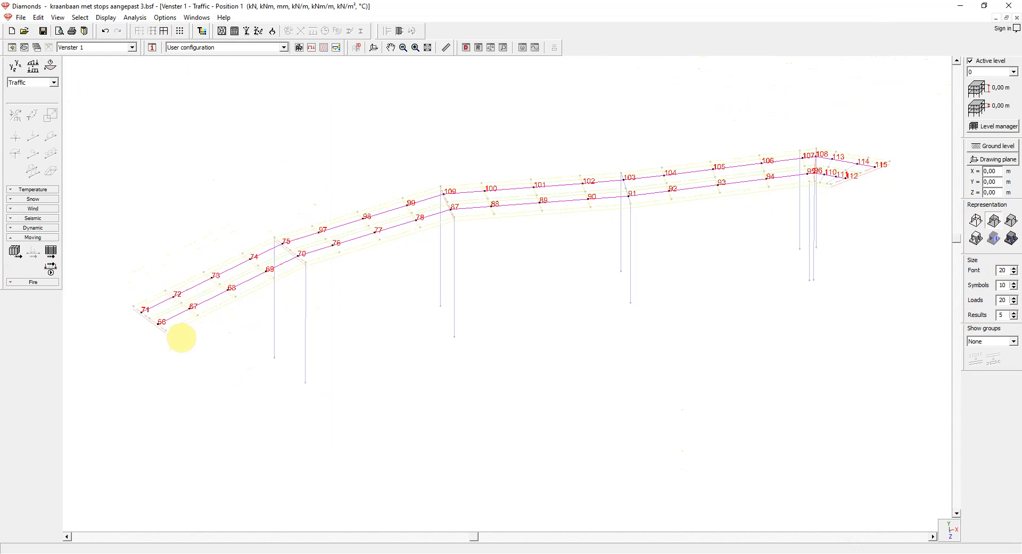
pyautogui.click(180, 326)
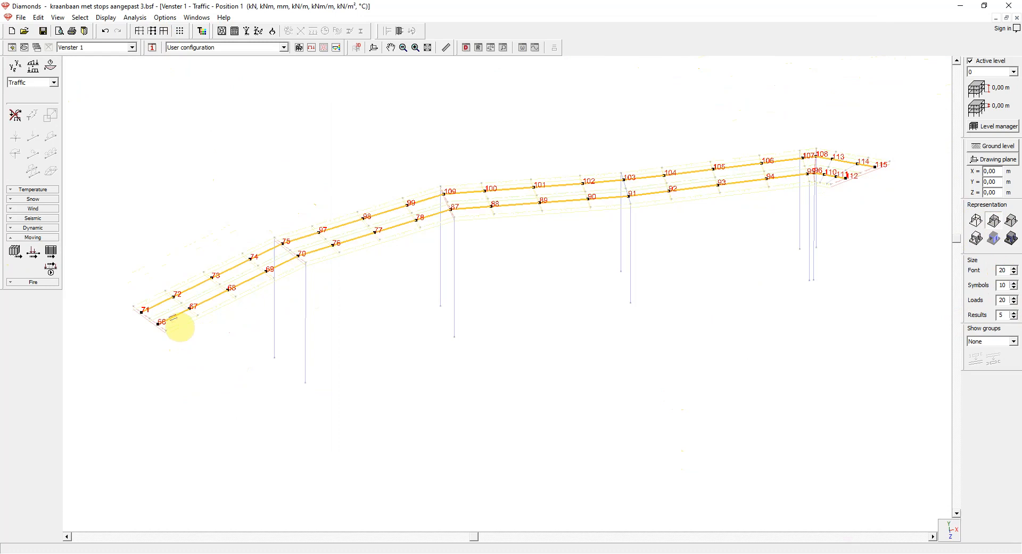
pyautogui.click(33, 252)
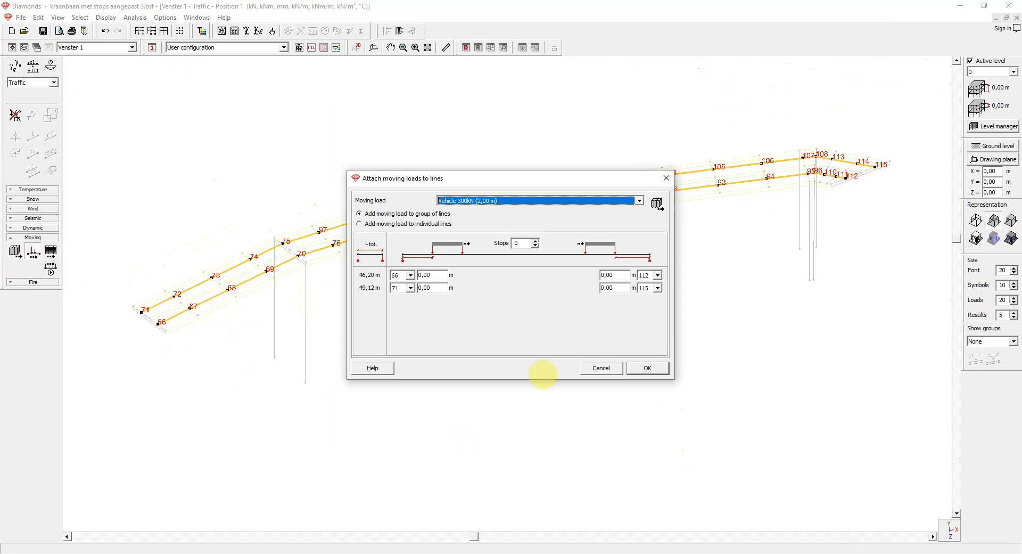
pyautogui.moveTo(525, 178); pyautogui.dragTo(543, 301)
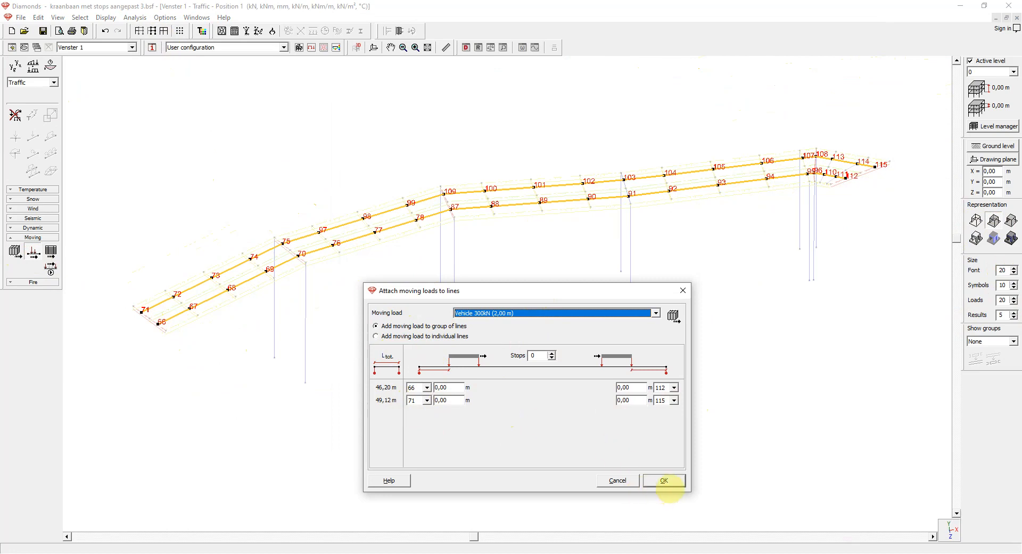
pyautogui.click(660, 480)
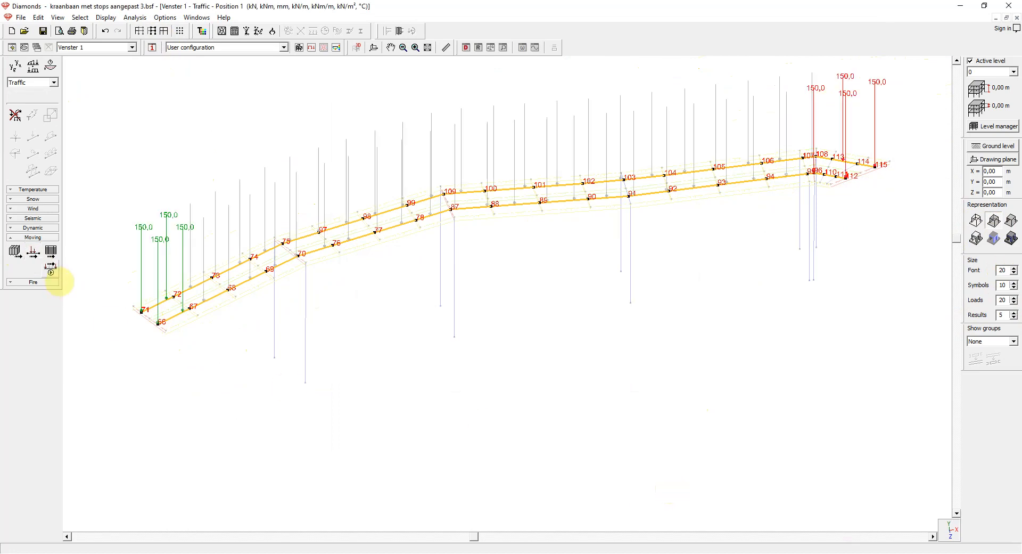
# - Play the animation of the moving load travelling along the deck, and stop it
pyautogui.click(51, 270)
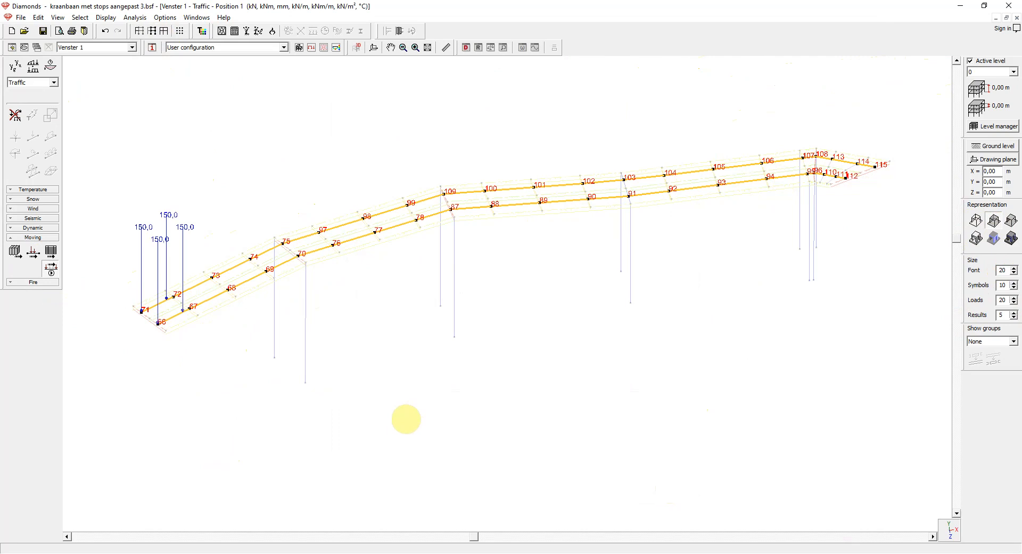
pyautogui.click(52, 269)
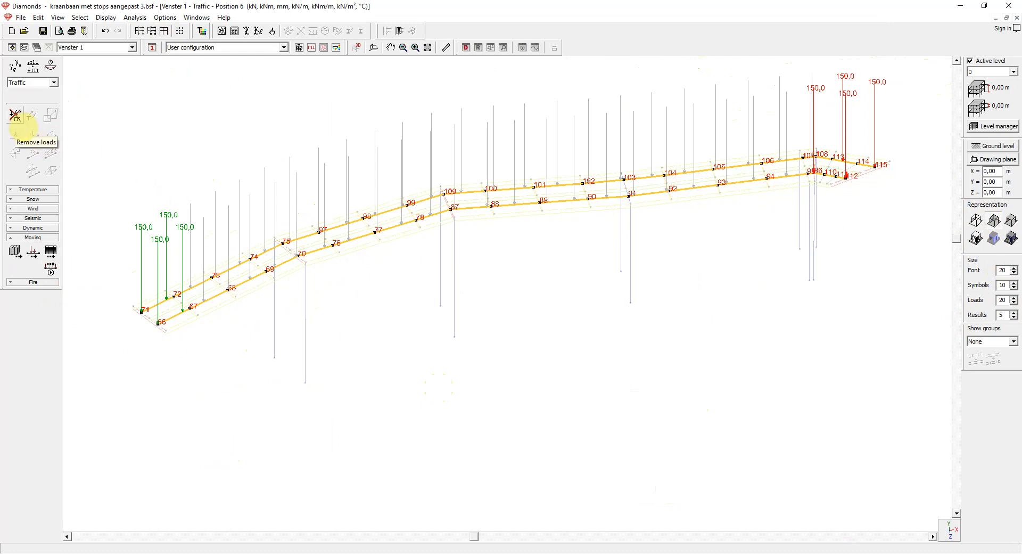
# - Remove the attached moving load from the two traffic lines and start attaching Vehicle 300kN to the group again with 4 stops
pyautogui.click(16, 116)
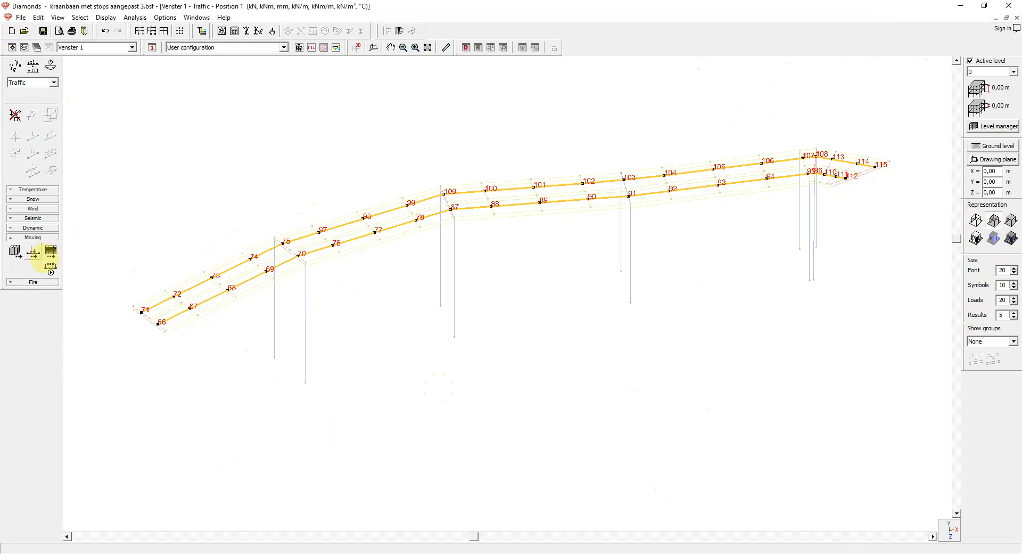
pyautogui.click(35, 254)
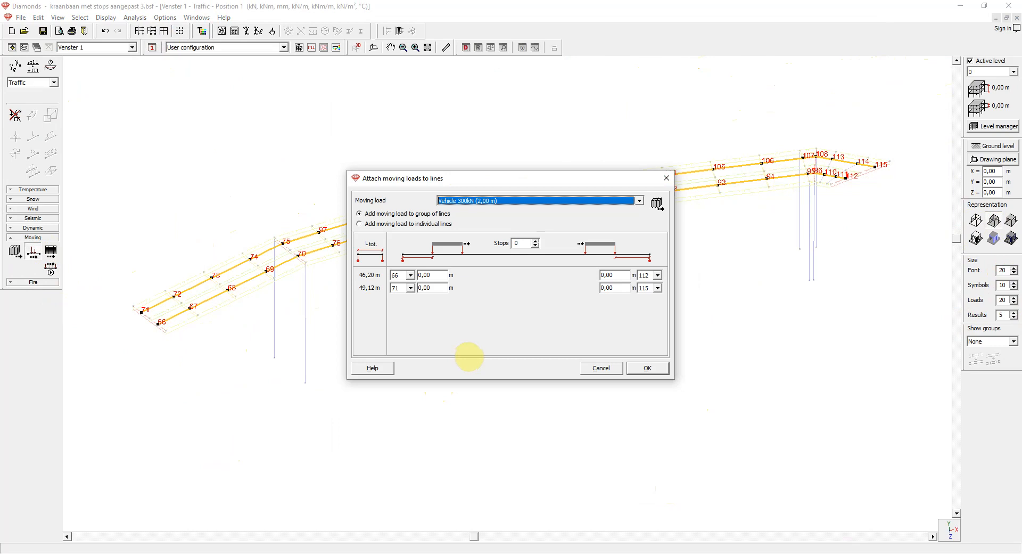
pyautogui.moveTo(519, 178); pyautogui.dragTo(540, 303)
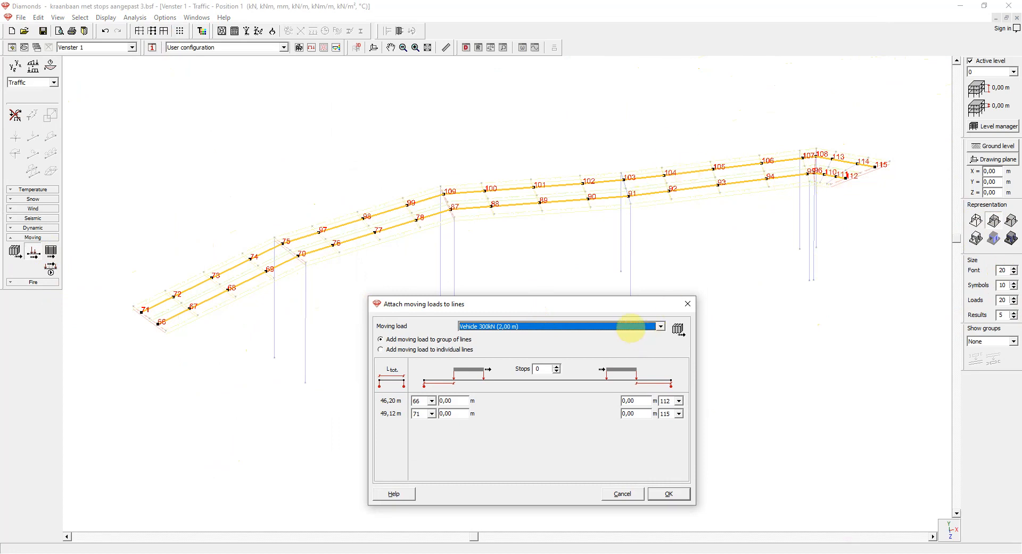
pyautogui.click(557, 367)
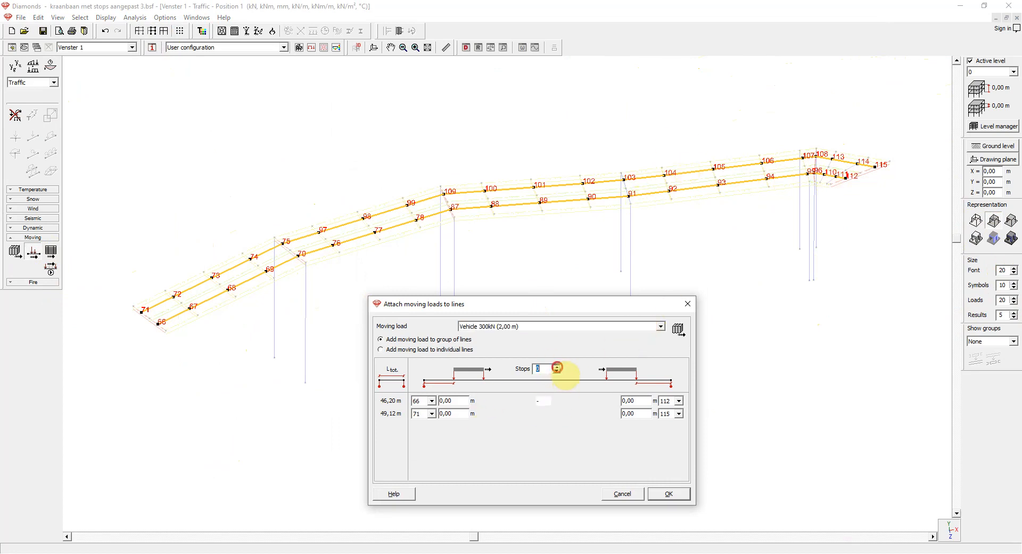
pyautogui.click(556, 366)
pyautogui.click(556, 366)
pyautogui.click(556, 366)
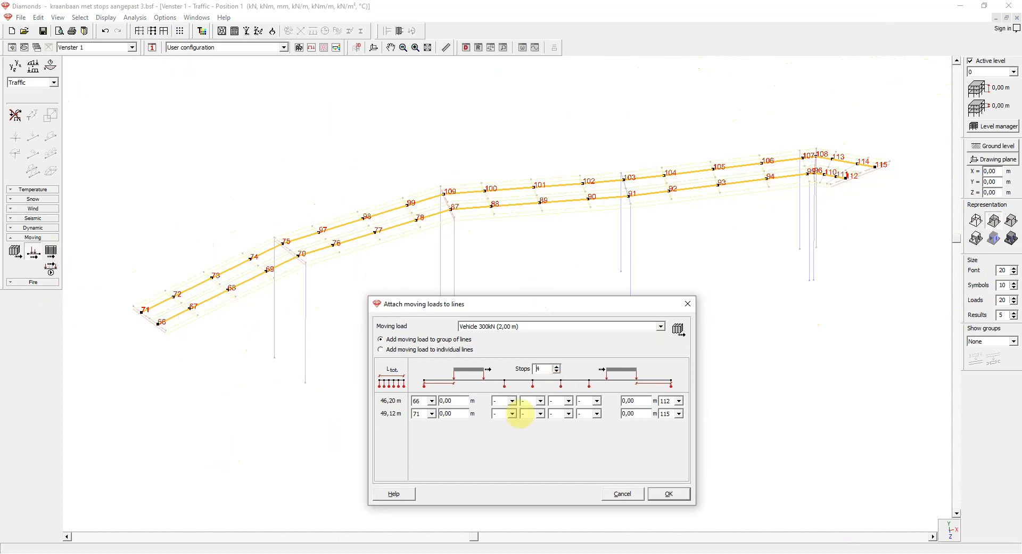
# - Set the four stops of the line from point 66 to 112 to points 70, 87, 91 and 96
pyautogui.click(512, 400)
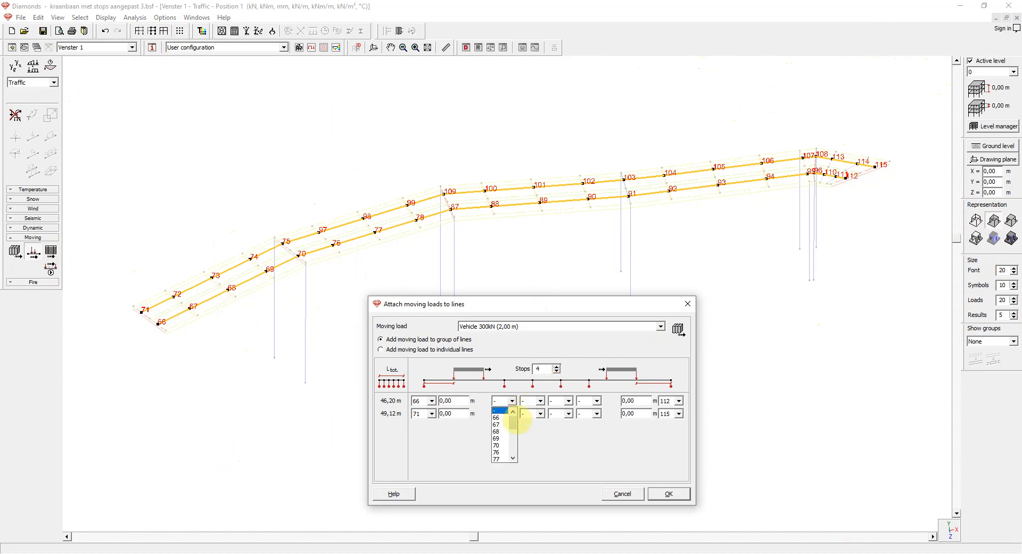
pyautogui.click(501, 445)
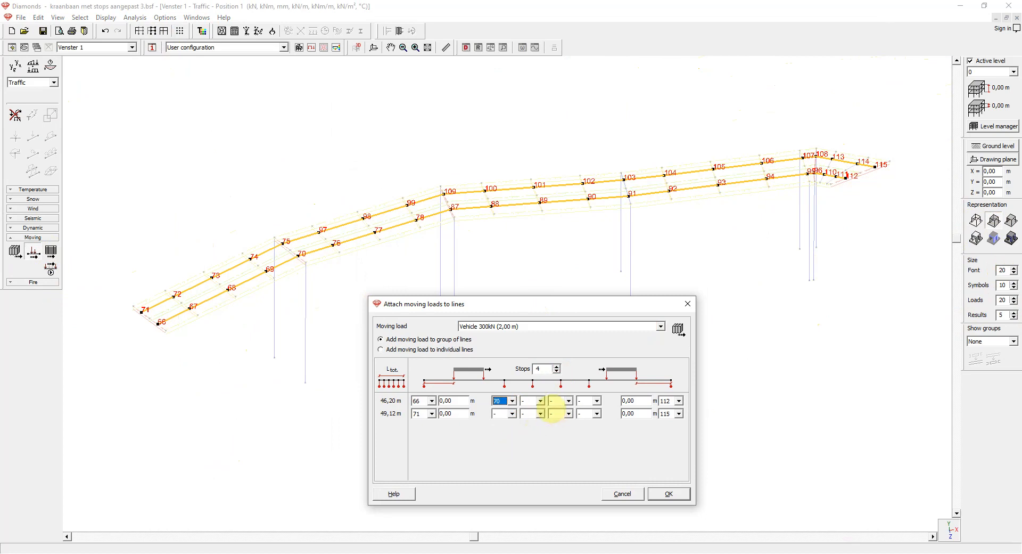
pyautogui.click(540, 400)
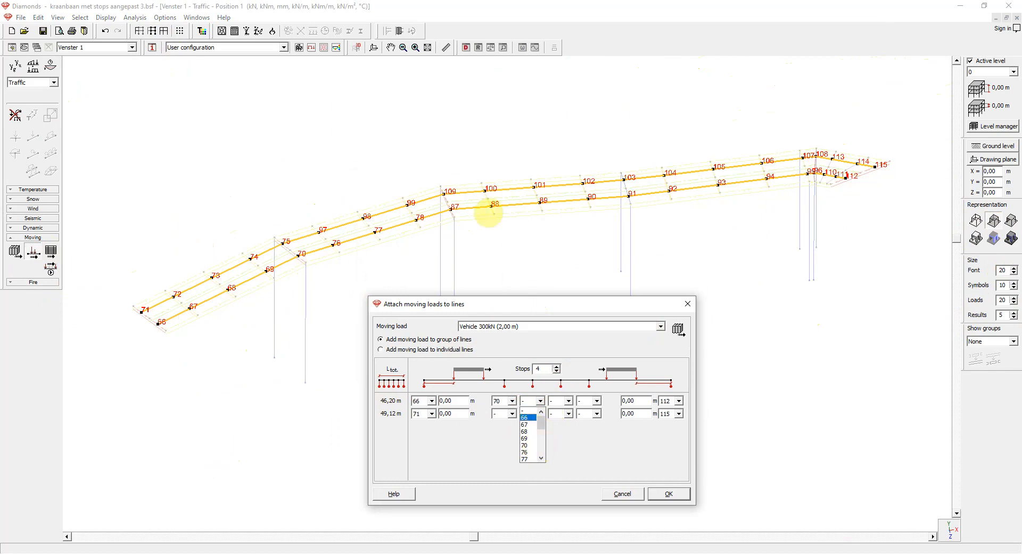
pyautogui.scroll(-1, 537, 442)
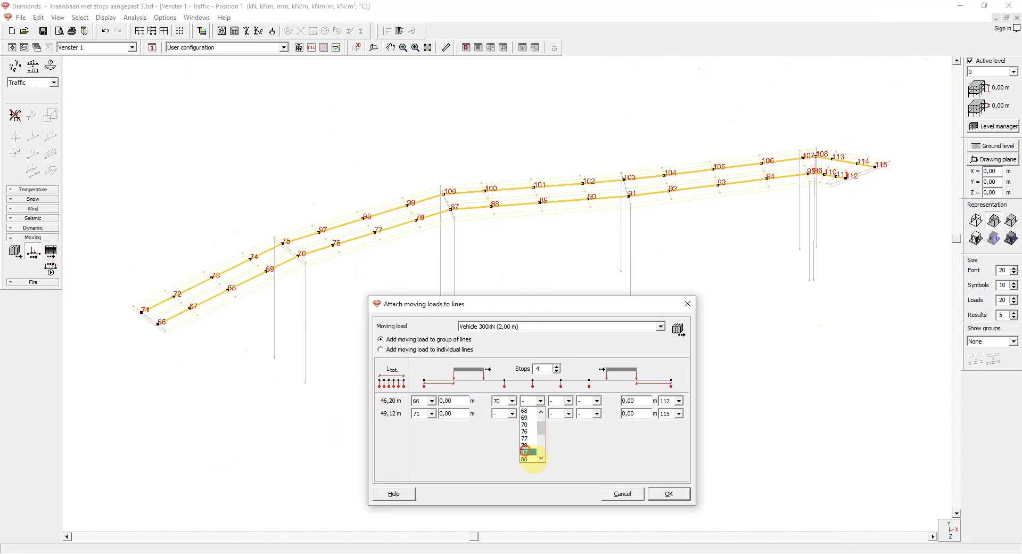
pyautogui.click(526, 452)
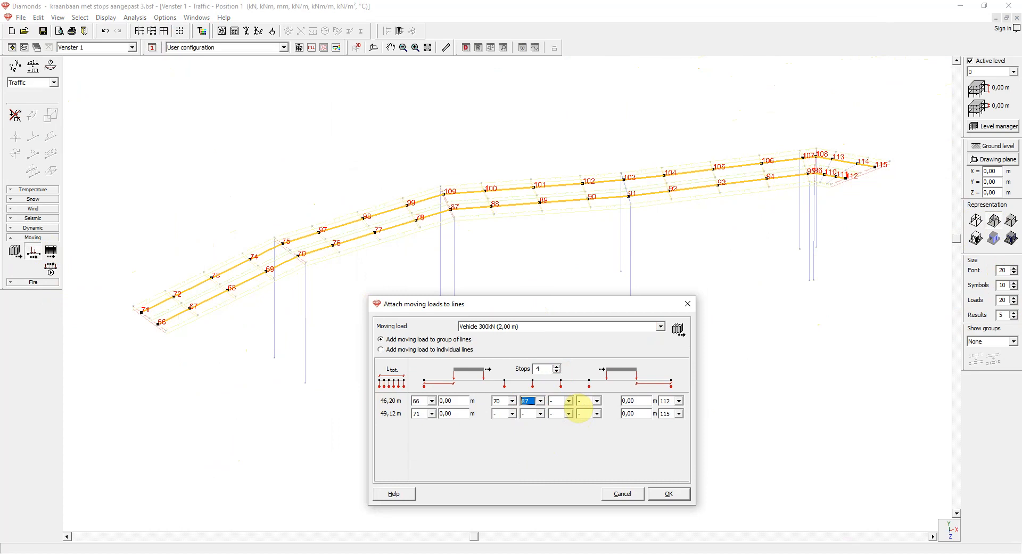
pyautogui.click(568, 401)
pyautogui.scroll(-5, 575, 436)
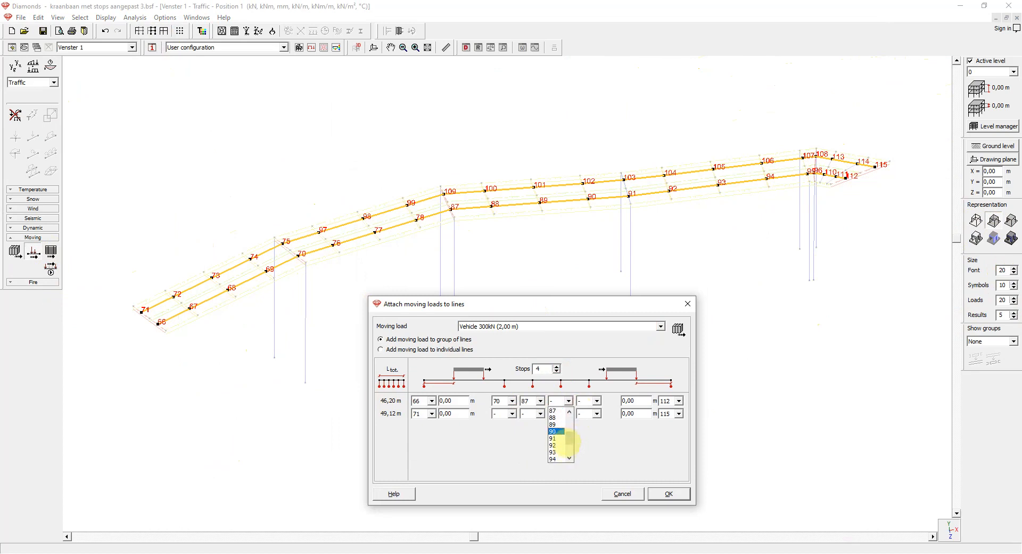
pyautogui.click(555, 437)
pyautogui.click(597, 400)
pyautogui.scroll(-5, 588, 442)
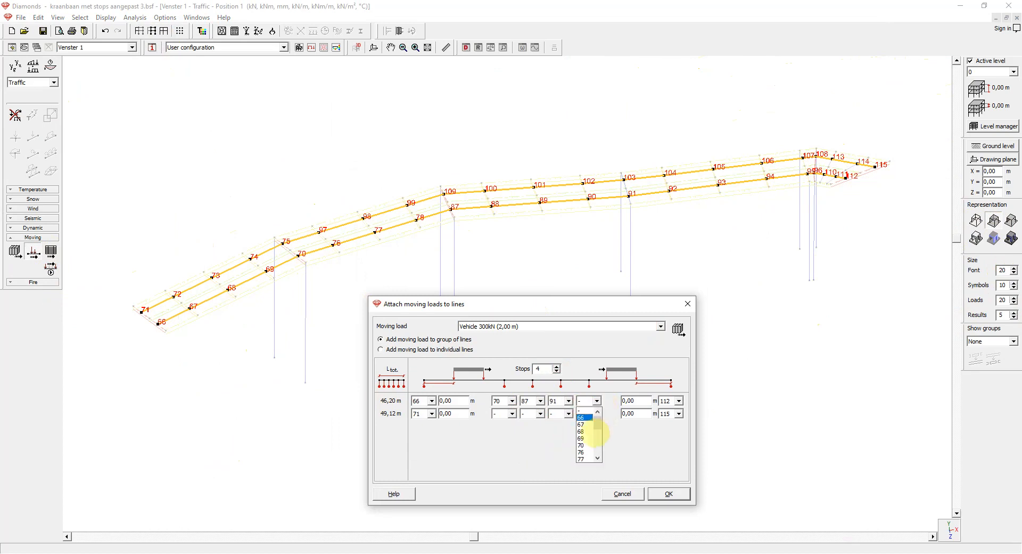
pyautogui.scroll(-3, 588, 458)
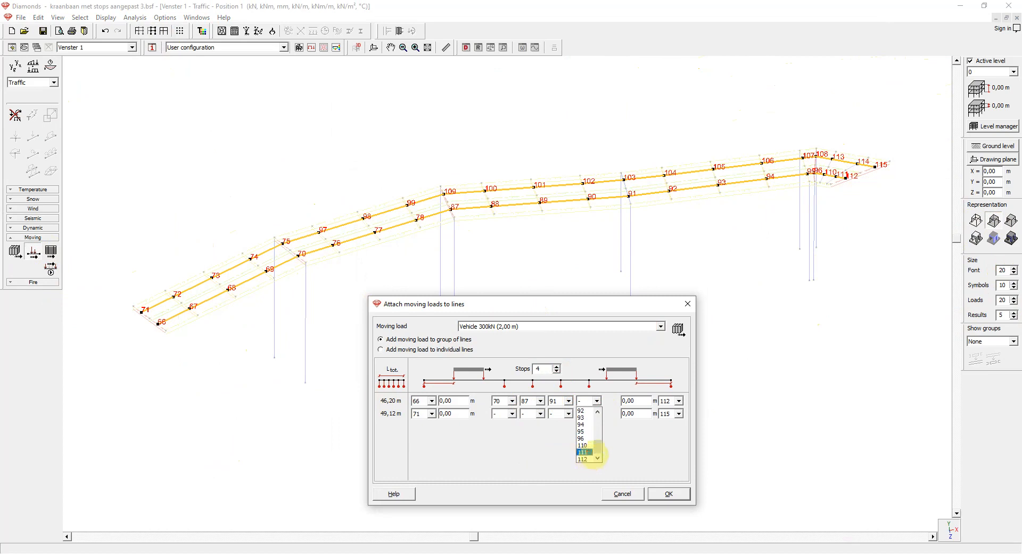
pyautogui.click(586, 437)
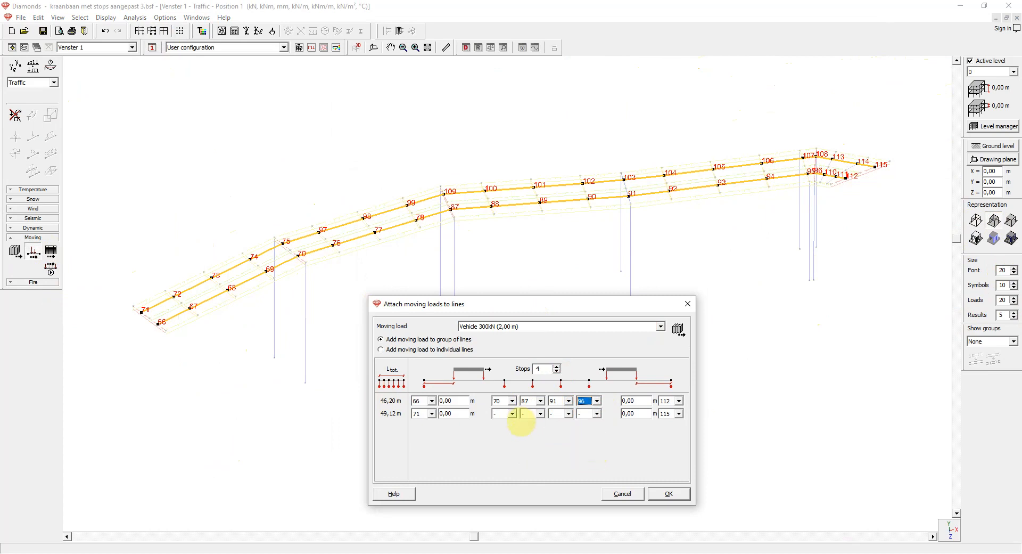
# - Set the stops of the line from point 71 to 115 to points 75, 109, 103 and 108, and attach the moving load
pyautogui.click(512, 414)
pyautogui.scroll(-3, 503, 444)
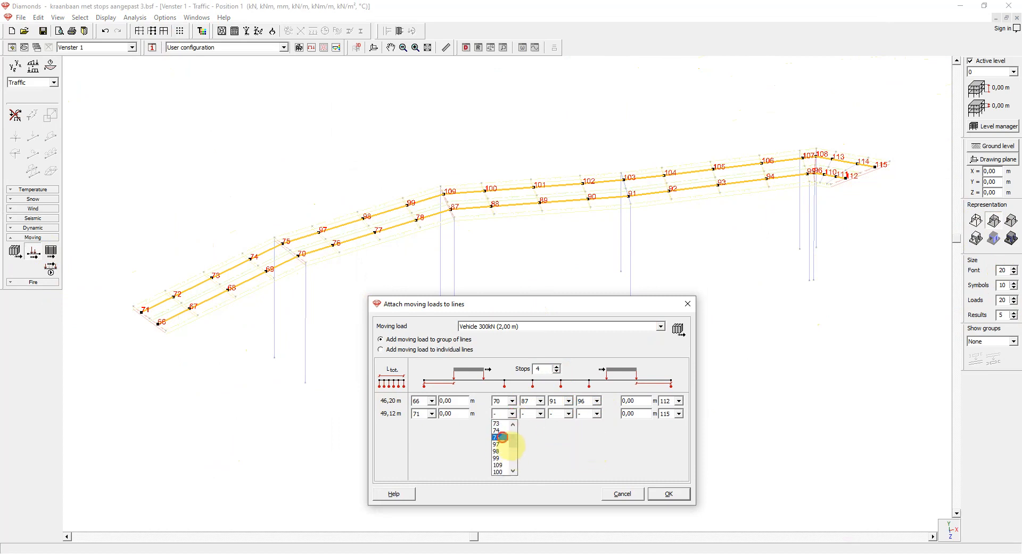
pyautogui.click(502, 437)
pyautogui.click(540, 414)
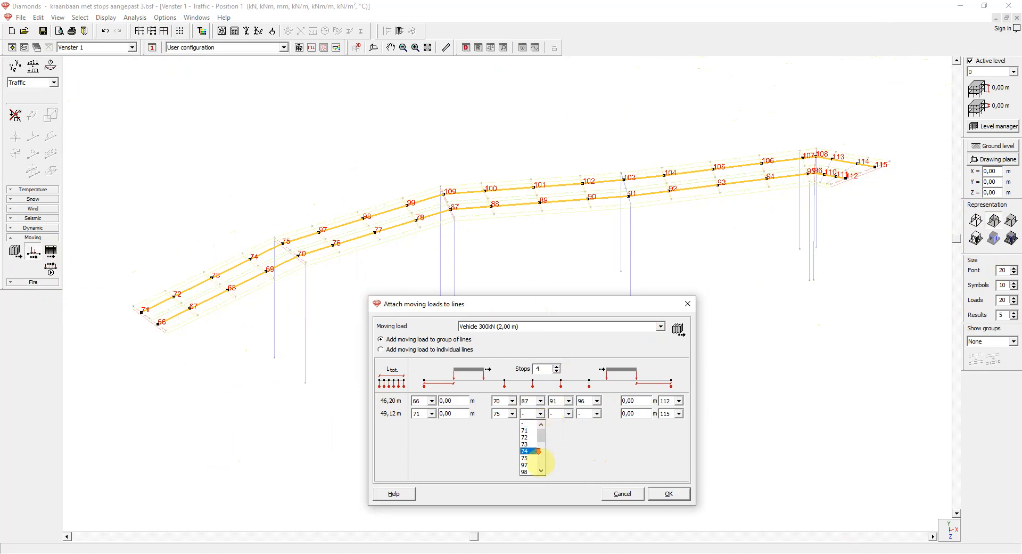
pyautogui.scroll(-5, 538, 451)
pyautogui.click(527, 423)
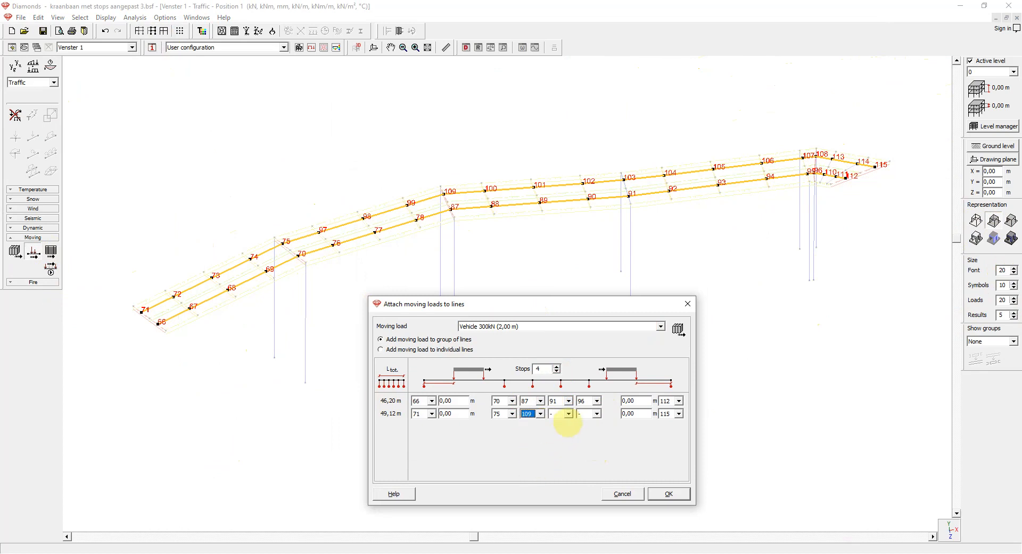
pyautogui.click(568, 414)
pyautogui.scroll(-10, 572, 453)
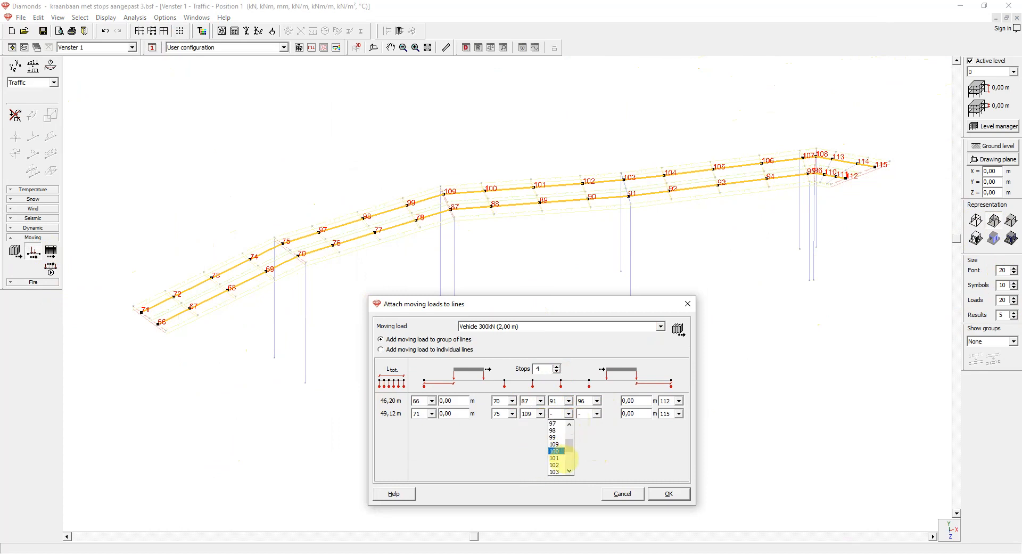
pyautogui.click(554, 471)
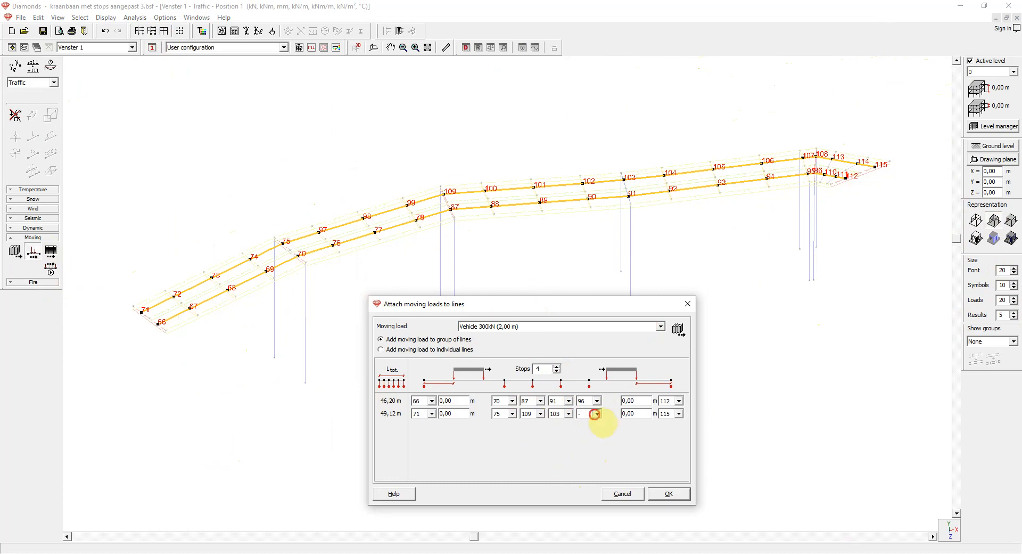
pyautogui.click(595, 414)
pyautogui.scroll(-10, 590, 463)
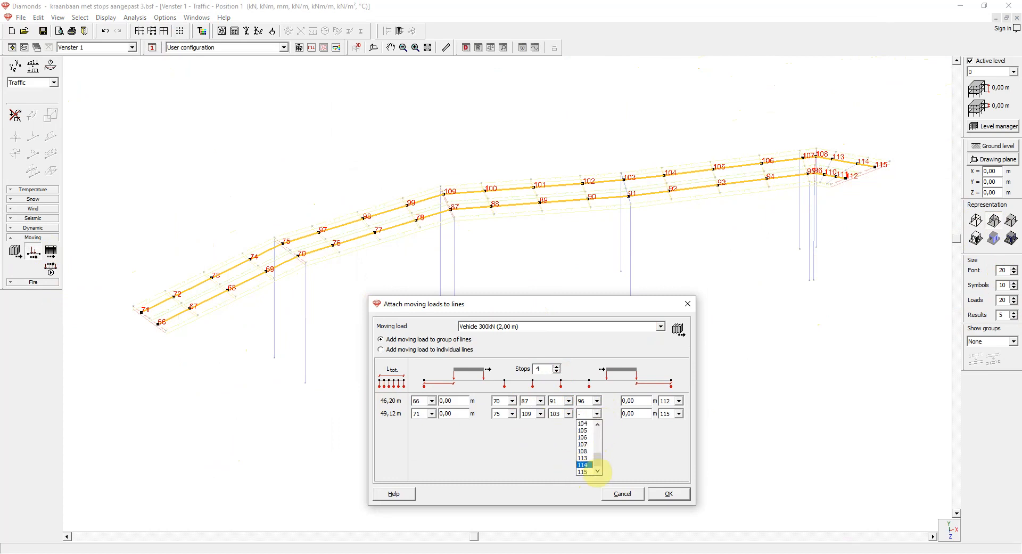
pyautogui.click(585, 451)
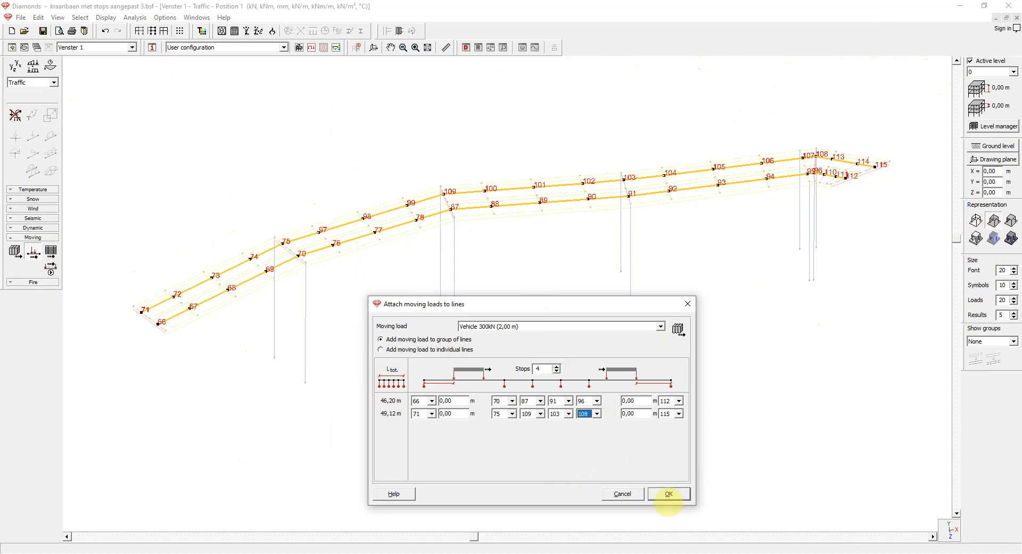
pyautogui.click(669, 494)
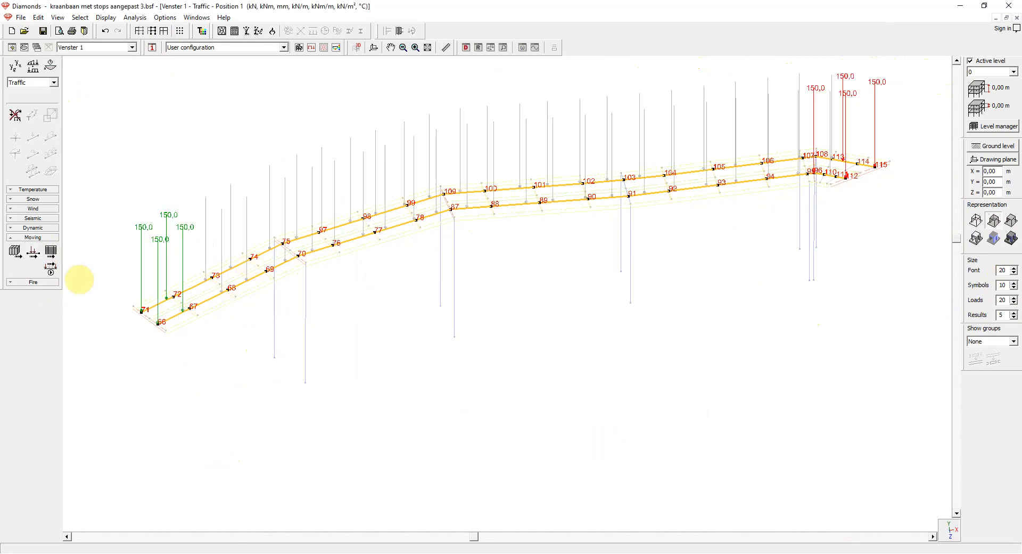
# - Play the animation of the vehicle passing the intermediate stops on both traffic lines, and stop it
pyautogui.click(52, 270)
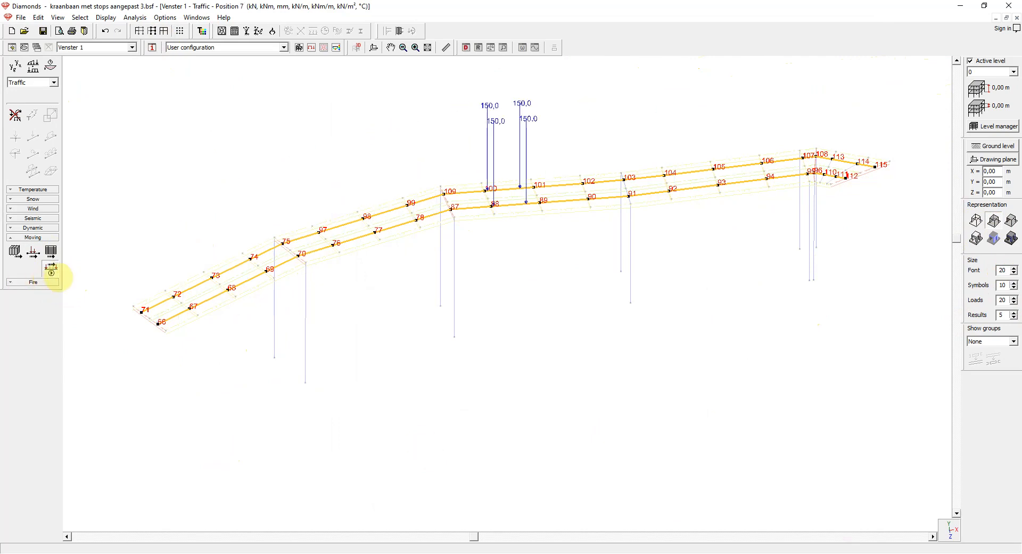
pyautogui.click(56, 274)
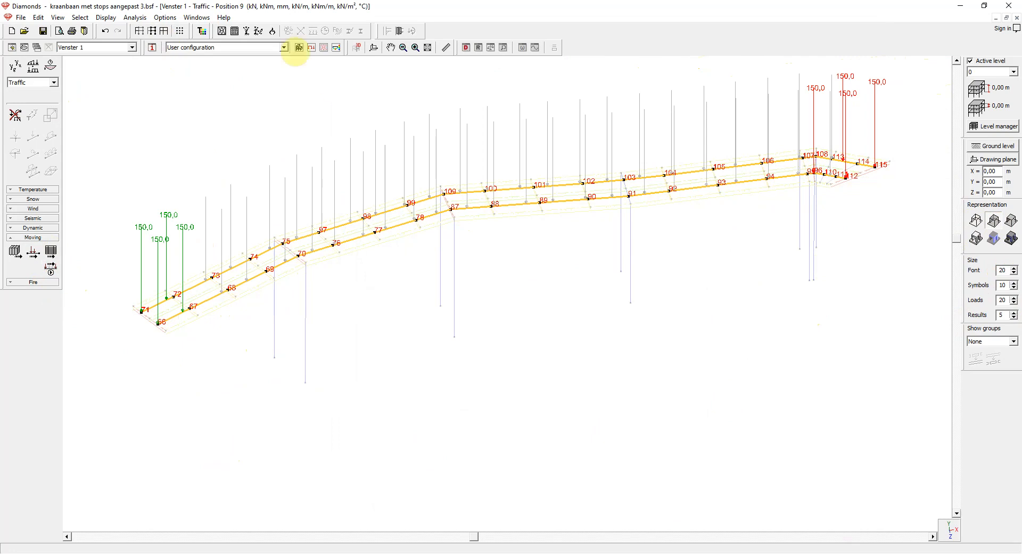
# - Generate all load combinations for the Selfweight and Traffic load groups automatically and accept them
pyautogui.click(33, 65)
pyautogui.click(295, 32)
pyautogui.click(595, 353)
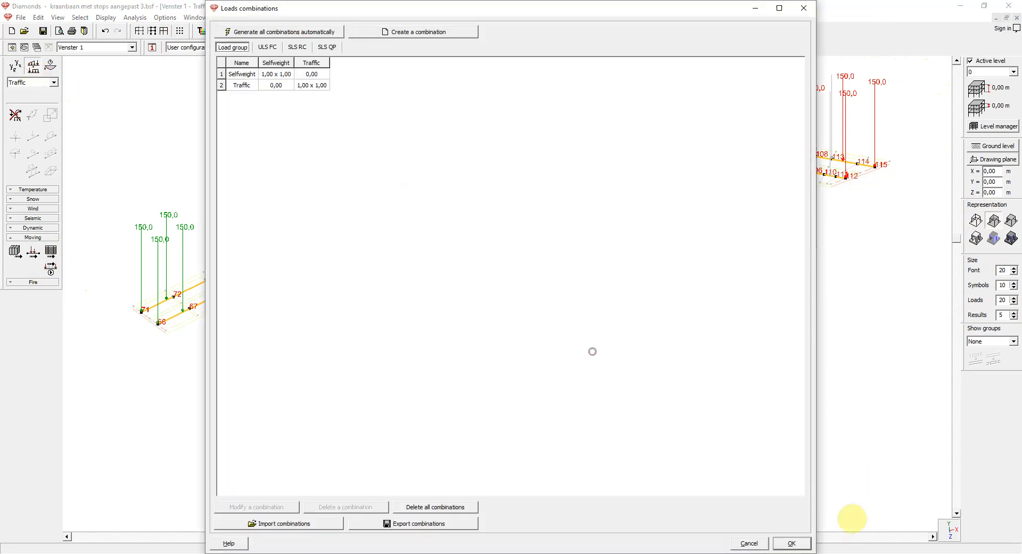
pyautogui.click(791, 543)
# - Generate the mesh with a maximum plate element size of 1.00 m and 10 divisions per bar
pyautogui.click(236, 33)
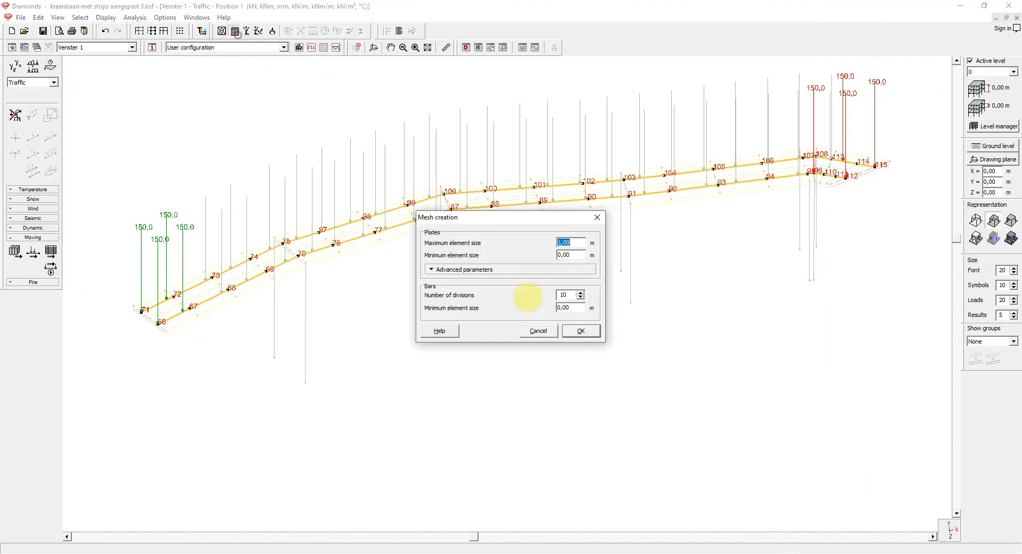
pyautogui.click(585, 332)
pyautogui.click(643, 452)
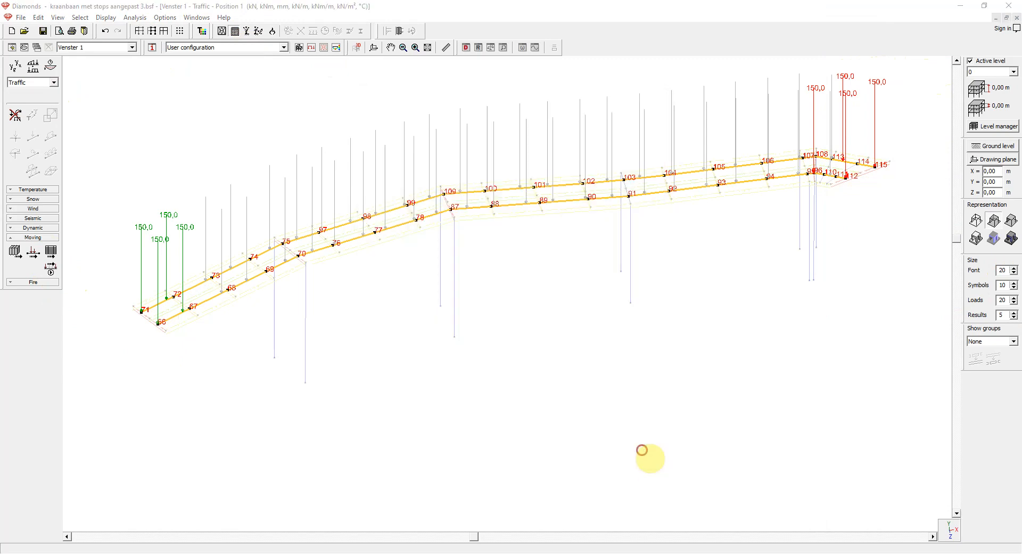